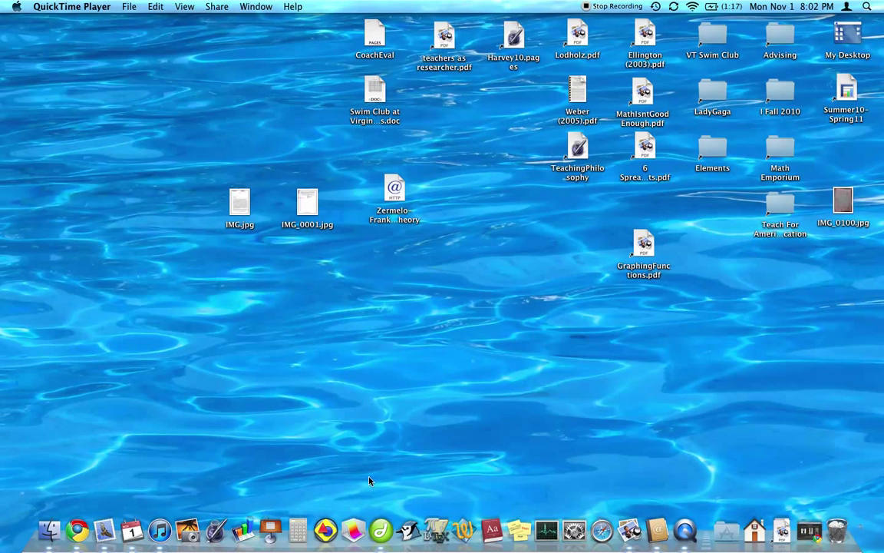
# - Launch Sketchpad and enlarge the Untitled 1 sketch window
pyautogui.click(328, 523)
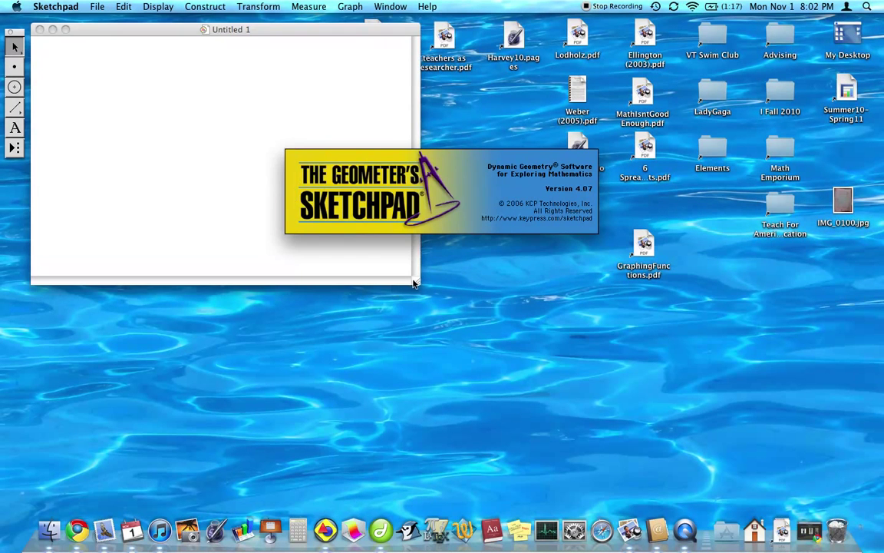
pyautogui.moveTo(417, 281); pyautogui.dragTo(733, 410)
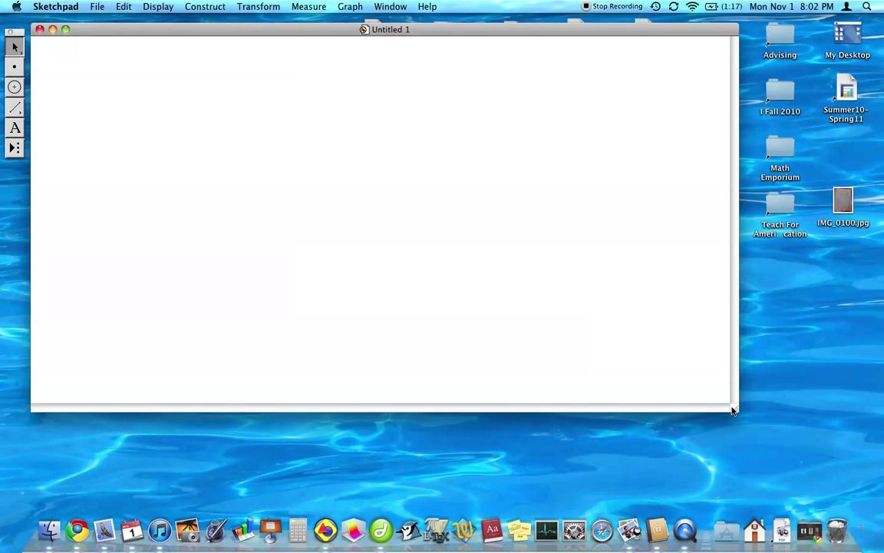
pyautogui.click(341, 6)
# - Show the coordinate grid, rescale the x-axis to about −4 to 4, then hide the grid
pyautogui.click(359, 63)
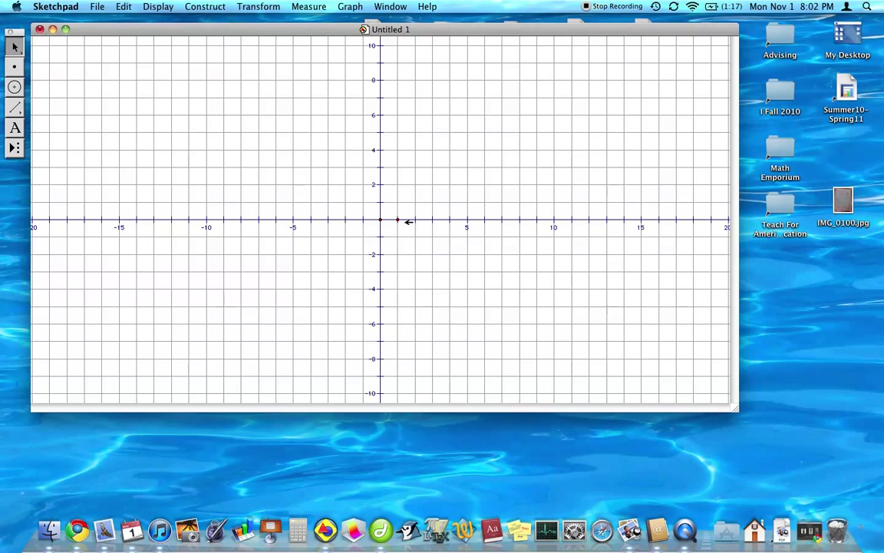
pyautogui.moveTo(466, 229); pyautogui.dragTo(797, 233)
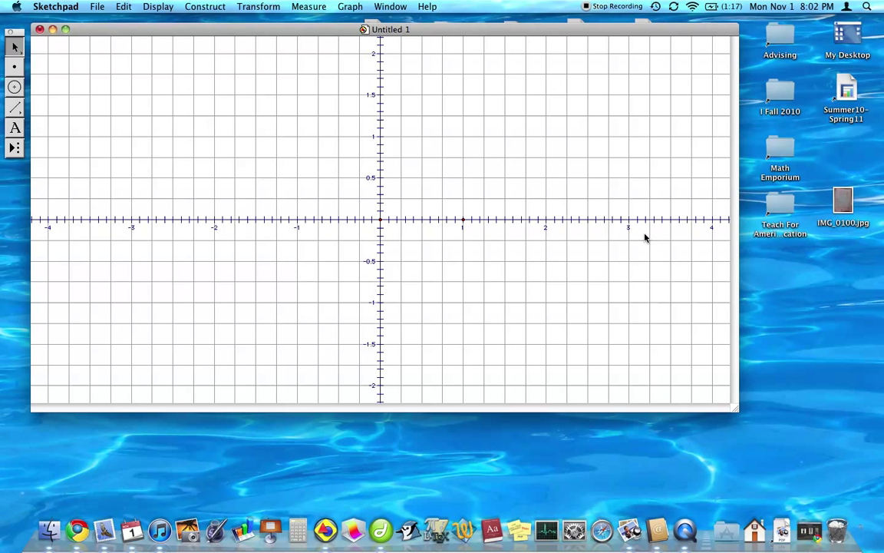
pyautogui.click(349, 6)
pyautogui.click(364, 57)
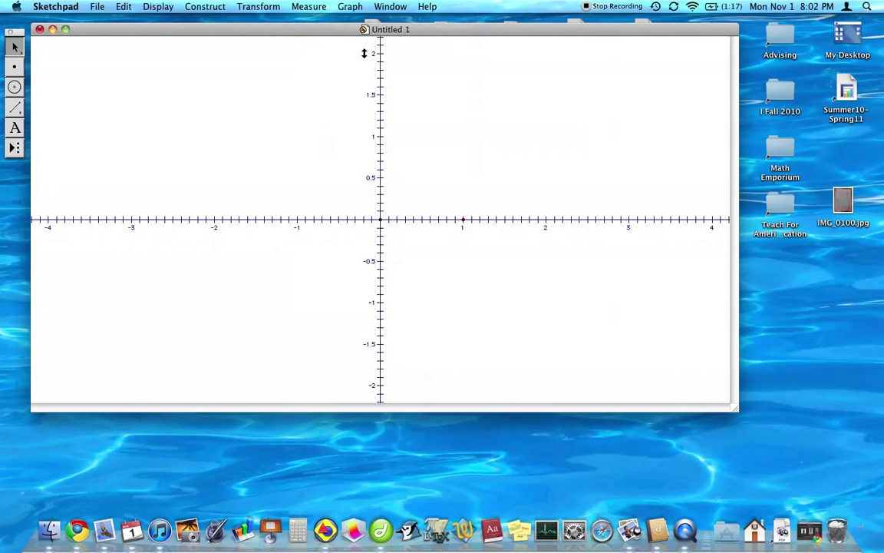
# - Draw a circle centred at the origin through (1,0), coloured black with a thick line
pyautogui.moveTo(329, 33); pyautogui.dragTo(328, 39)
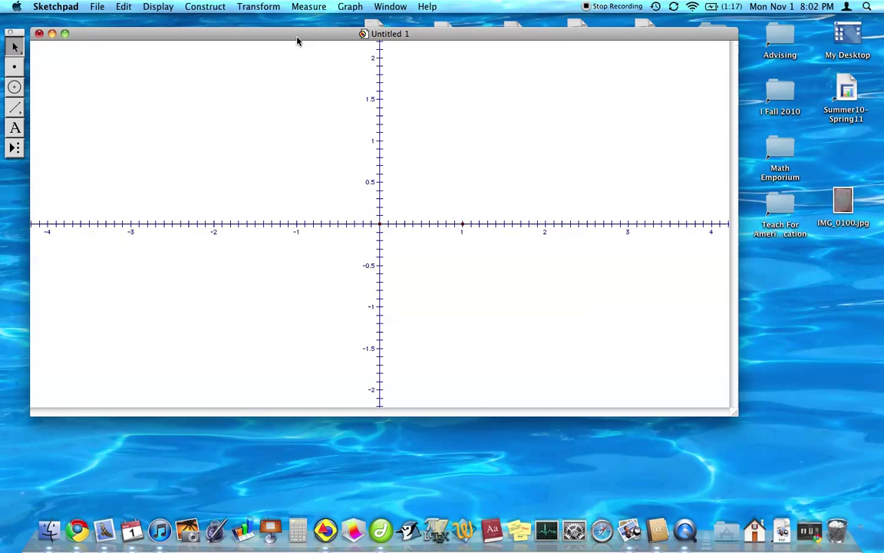
pyautogui.click(13, 89)
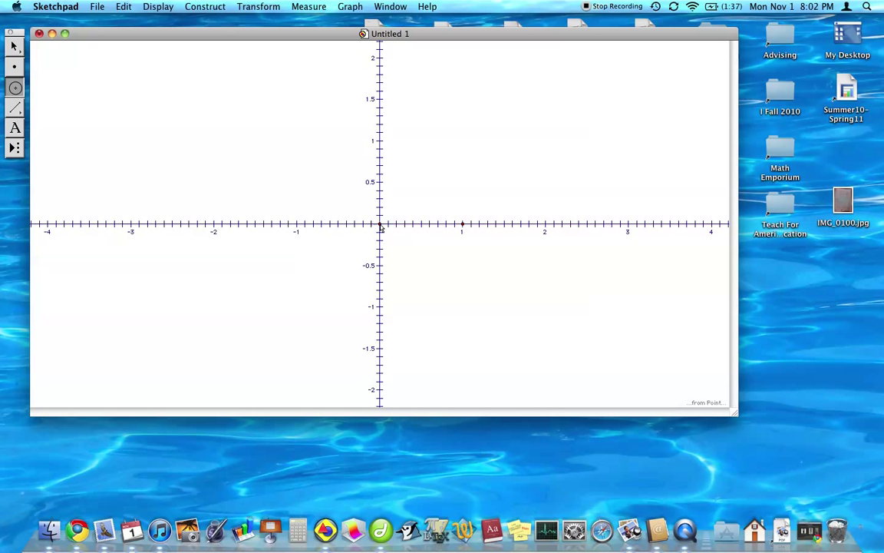
pyautogui.moveTo(381, 225); pyautogui.dragTo(462, 225)
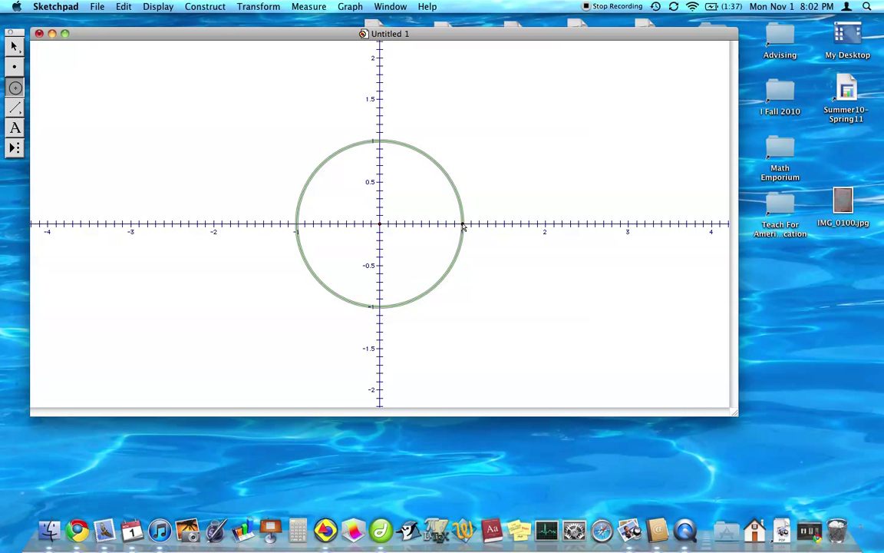
pyautogui.click(158, 6)
pyautogui.moveTo(261, 34)
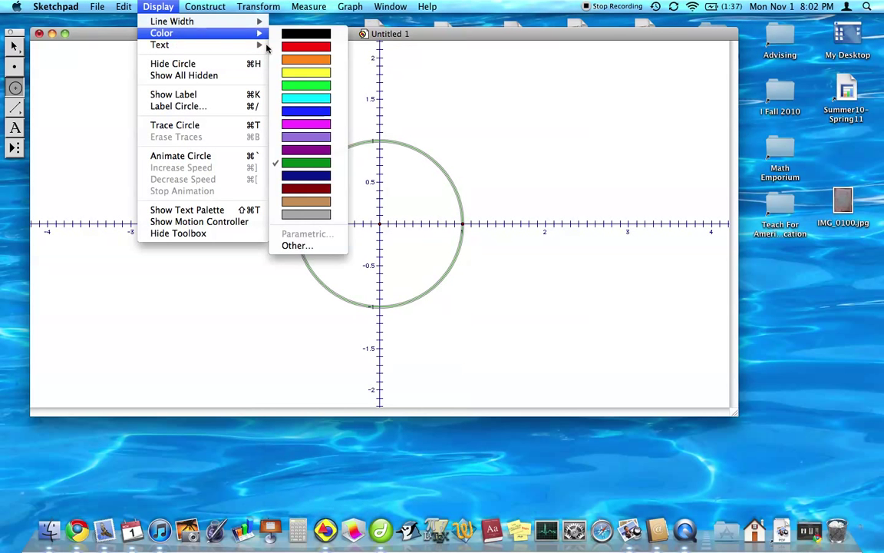
pyautogui.click(306, 34)
pyautogui.click(158, 6)
pyautogui.moveTo(185, 29)
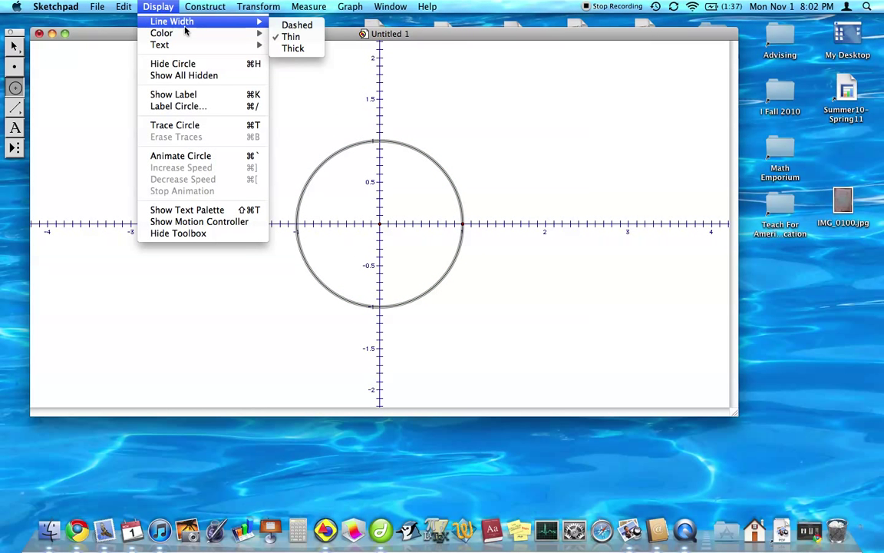
pyautogui.click(292, 49)
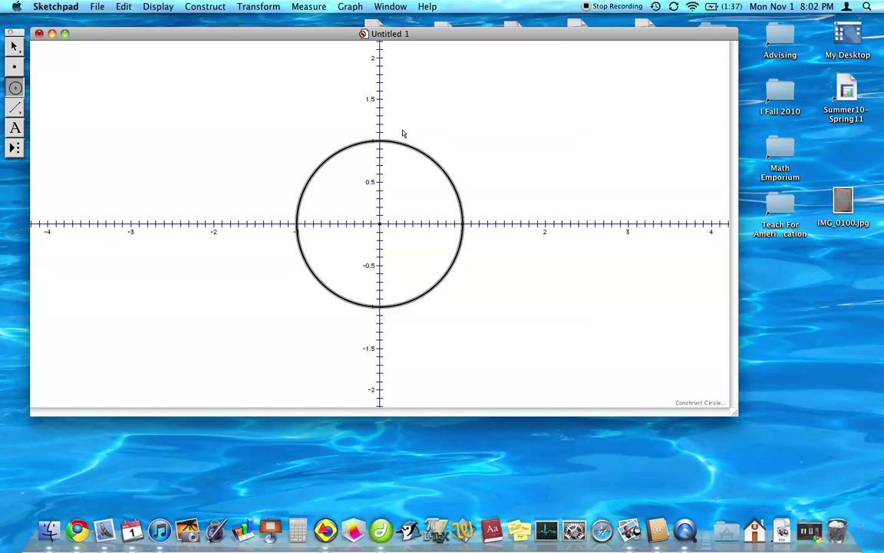
# - Colour the x and y axes black along with the circle
pyautogui.click(14, 47)
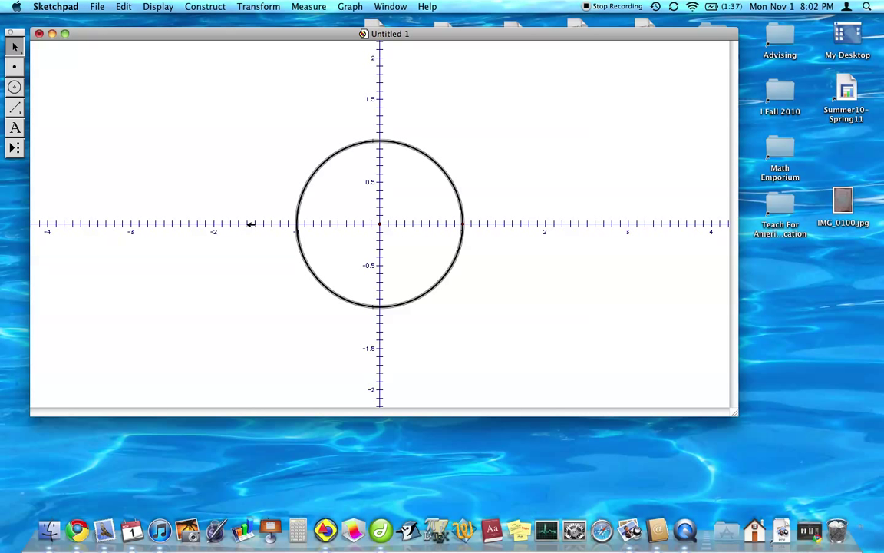
pyautogui.keyDown('shift'); pyautogui.click(382, 122); pyautogui.keyUp('shift')
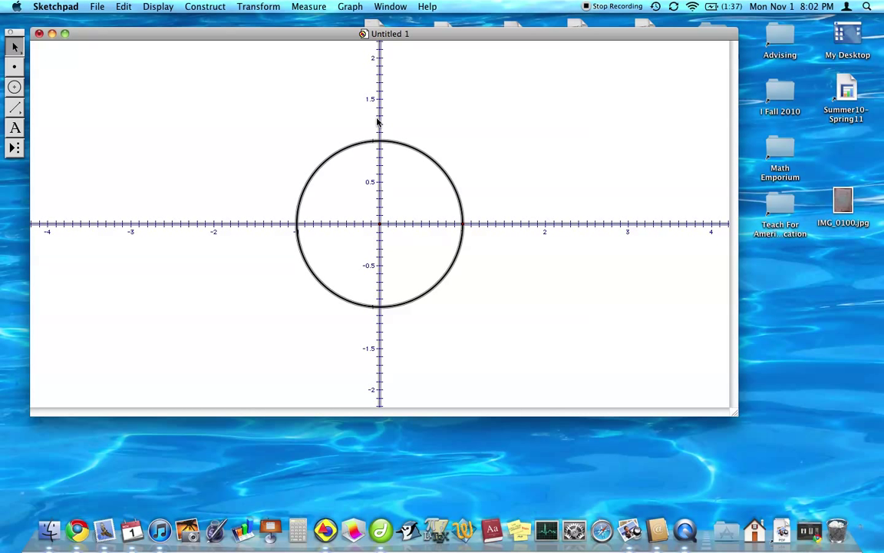
pyautogui.click(205, 6)
pyautogui.moveTo(158, 7)
pyautogui.moveTo(175, 37)
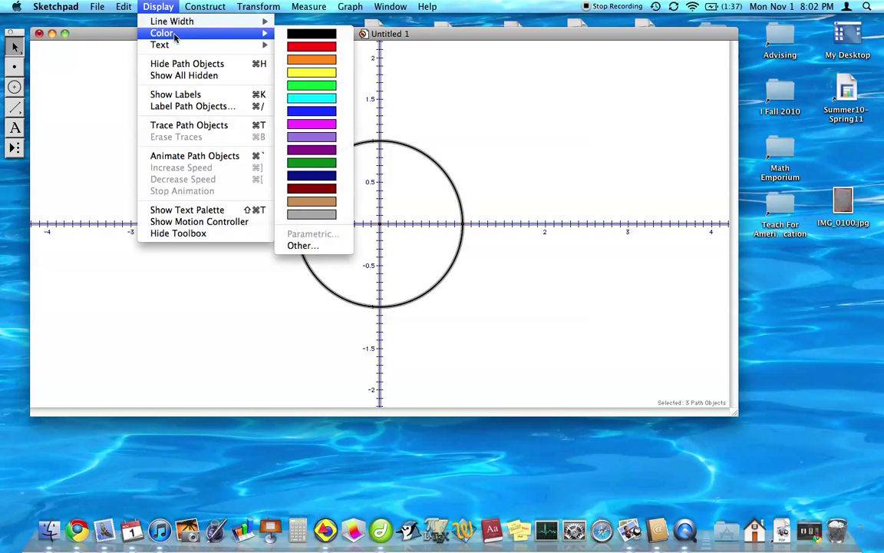
pyautogui.click(311, 34)
pyautogui.click(224, 121)
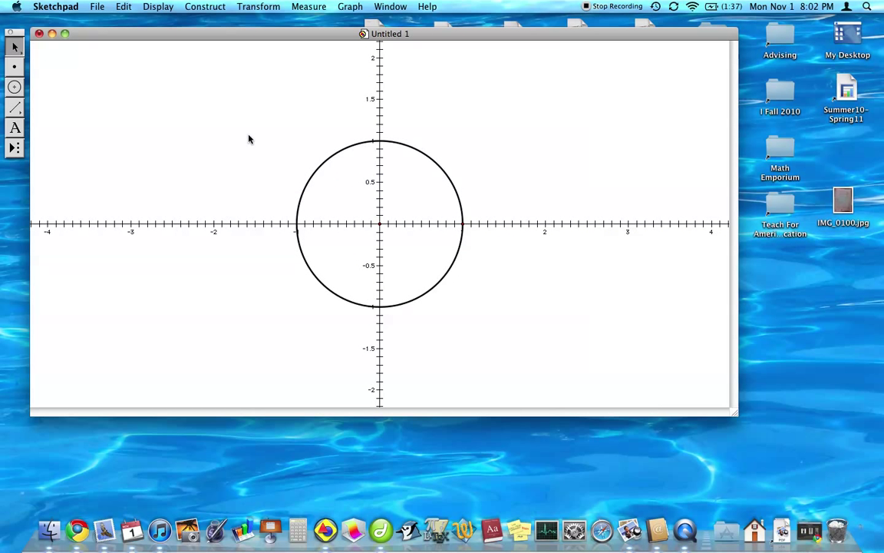
# - Draw radius AB from the origin to the circle and measure its length, 4.77 cm
pyautogui.click(14, 106)
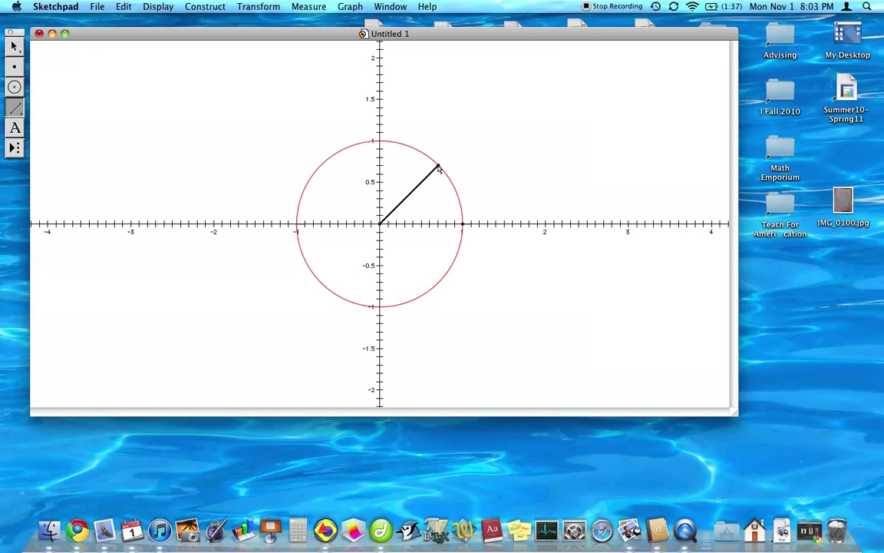
pyautogui.click(438, 166)
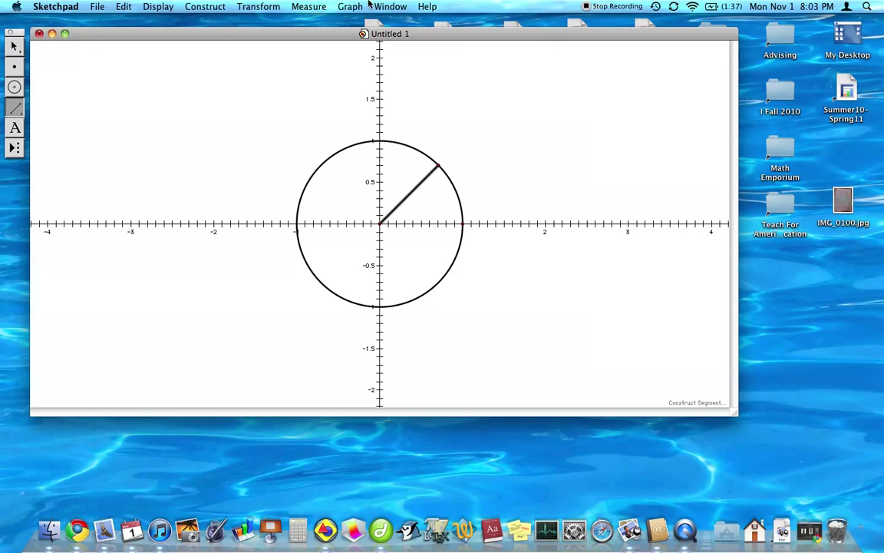
pyautogui.click(341, 6)
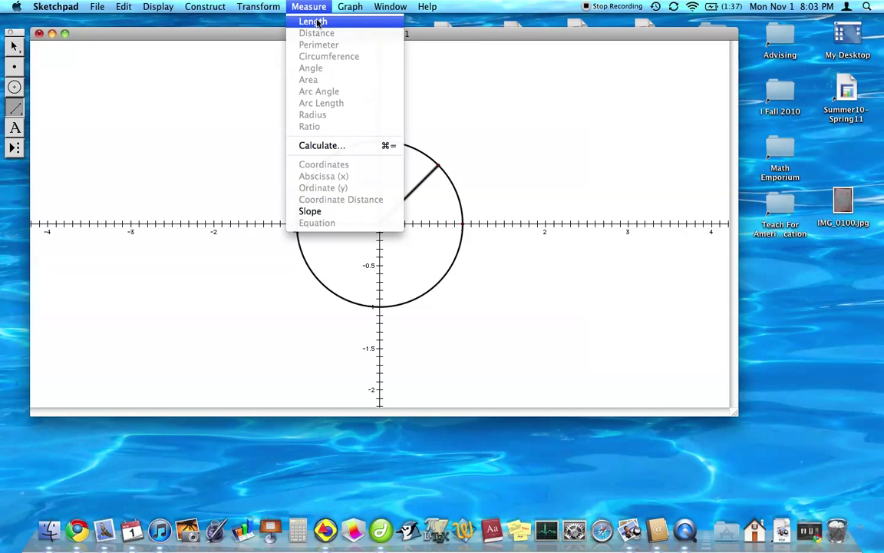
pyautogui.click(316, 21)
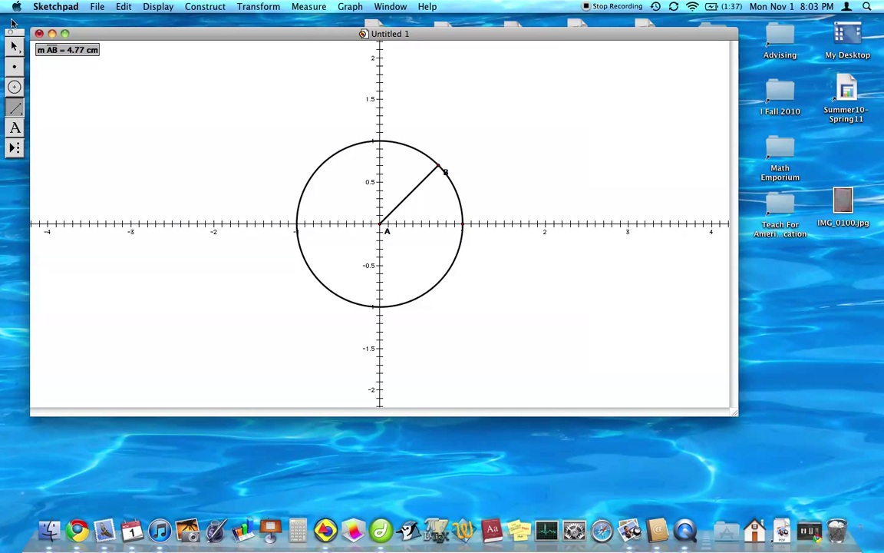
pyautogui.press('Escape')
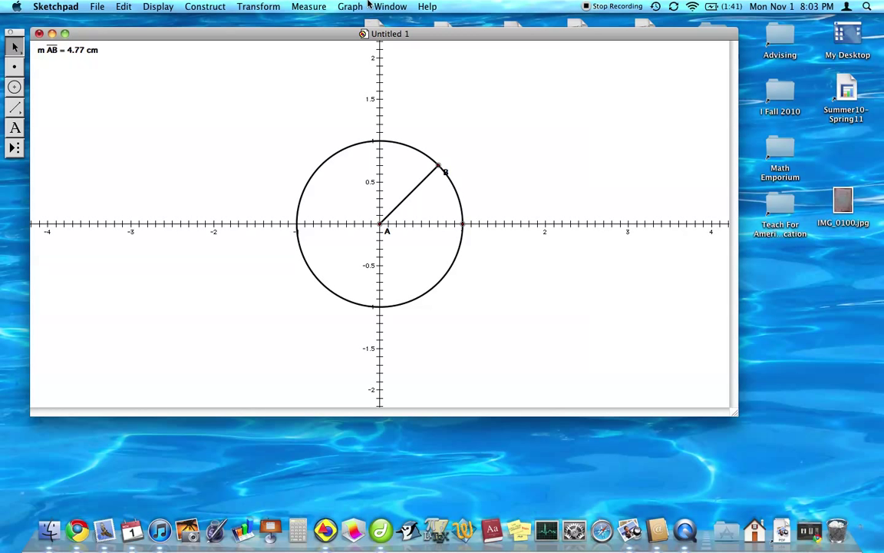
# - Measure angle CAB, then move point B counterclockwise along the circle
pyautogui.click(309, 6)
pyautogui.click(293, 64)
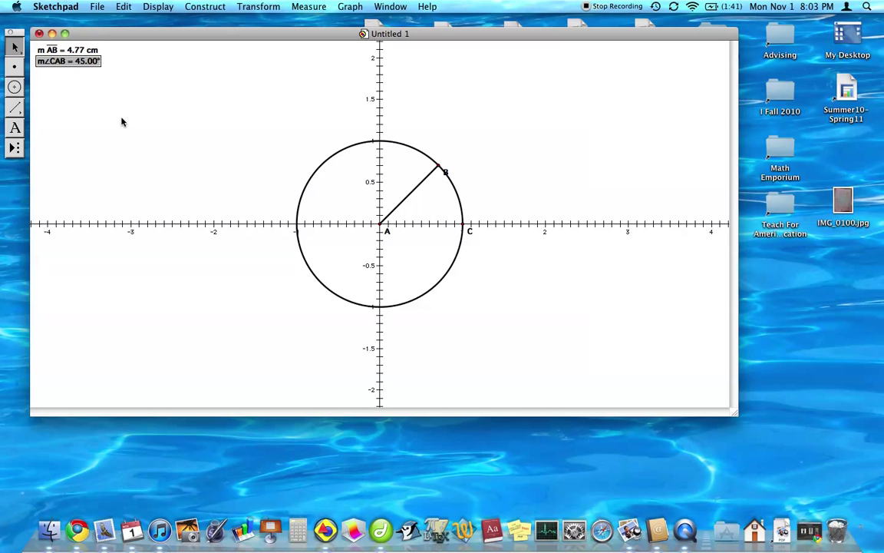
pyautogui.click(176, 120)
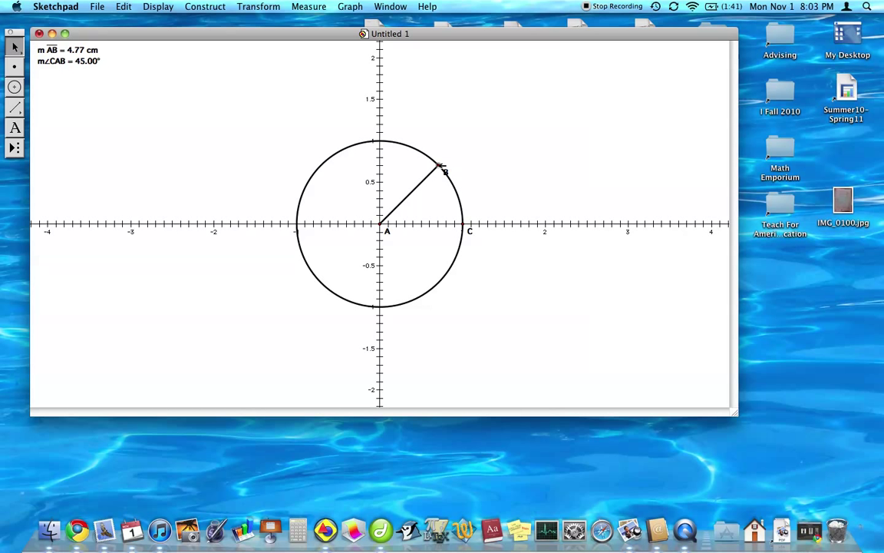
pyautogui.moveTo(439, 165)
pyautogui.mouseDown()
pyautogui.moveTo(421, 151)
pyautogui.moveTo(429, 155)
pyautogui.mouseUp()
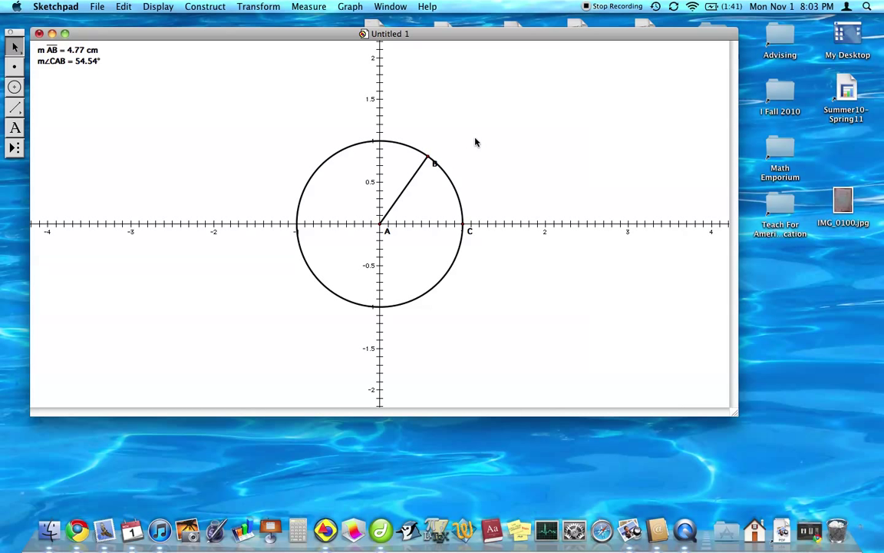
# - Measure point B's coordinates, giving xB = 0.58 and yB = 0.81
pyautogui.click(309, 6)
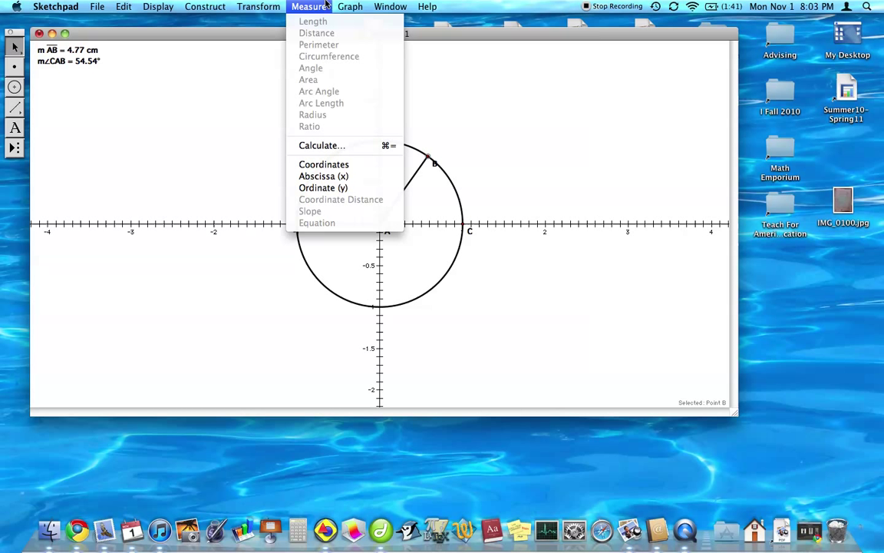
pyautogui.click(345, 178)
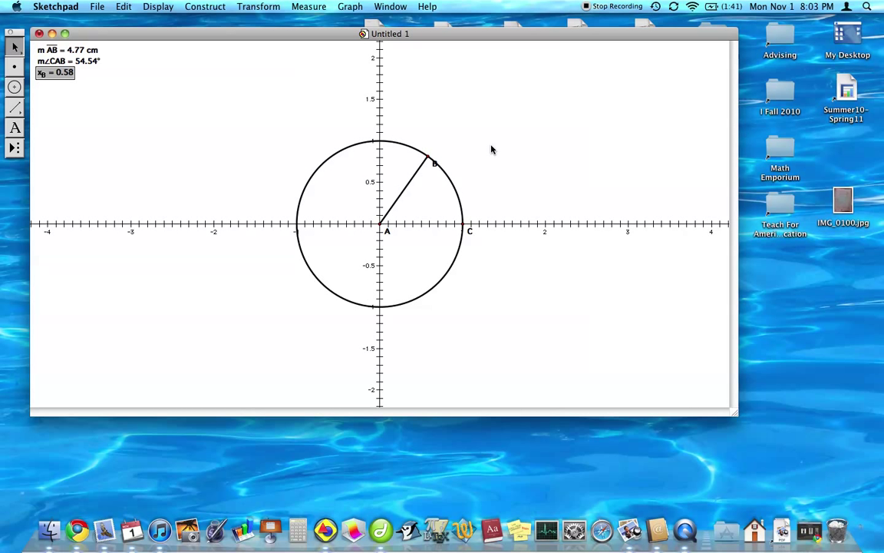
pyautogui.click(309, 6)
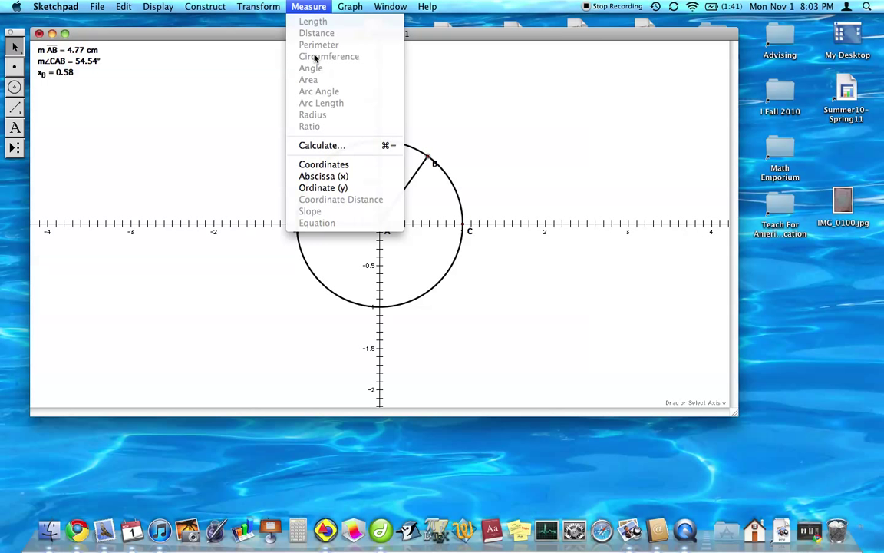
pyautogui.click(314, 189)
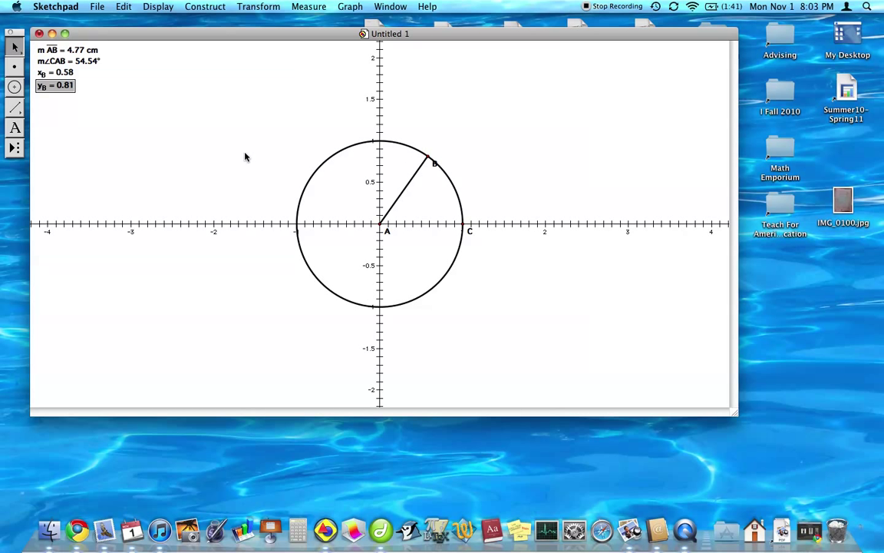
pyautogui.click(245, 157)
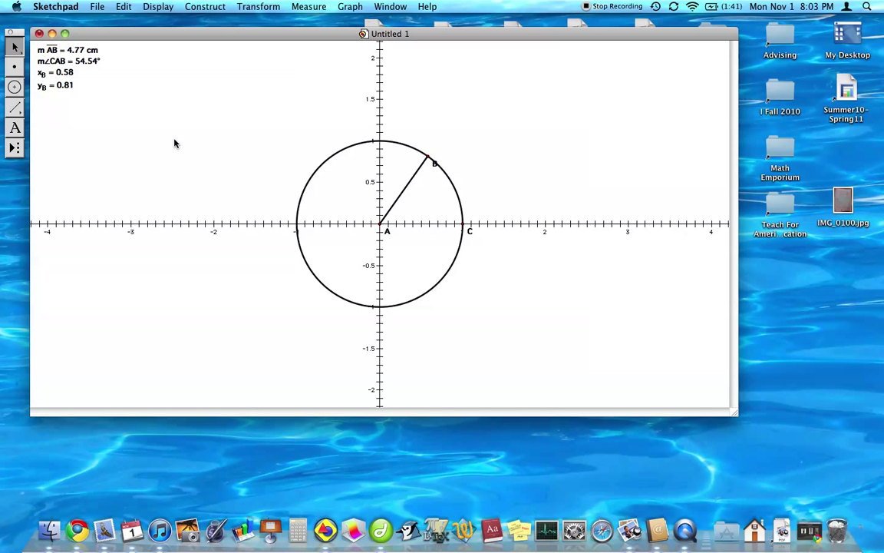
# - Nudge the AB length measurement and check the angle and coordinate measurements
pyautogui.moveTo(74, 51); pyautogui.dragTo(75, 50)
pyautogui.keyDown('shift'); pyautogui.click(69, 60); pyautogui.keyUp('shift')
pyautogui.click(82, 72)
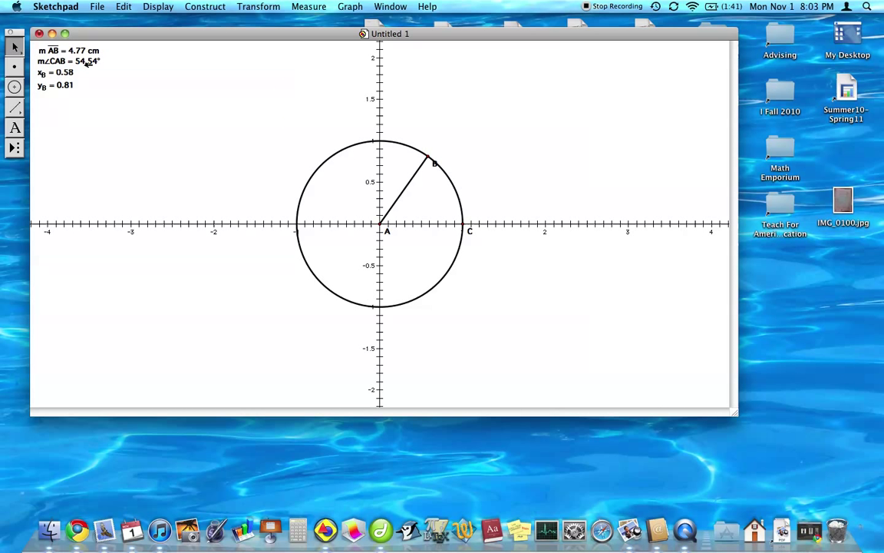
pyautogui.click(86, 62)
pyautogui.click(88, 75)
pyautogui.click(71, 72)
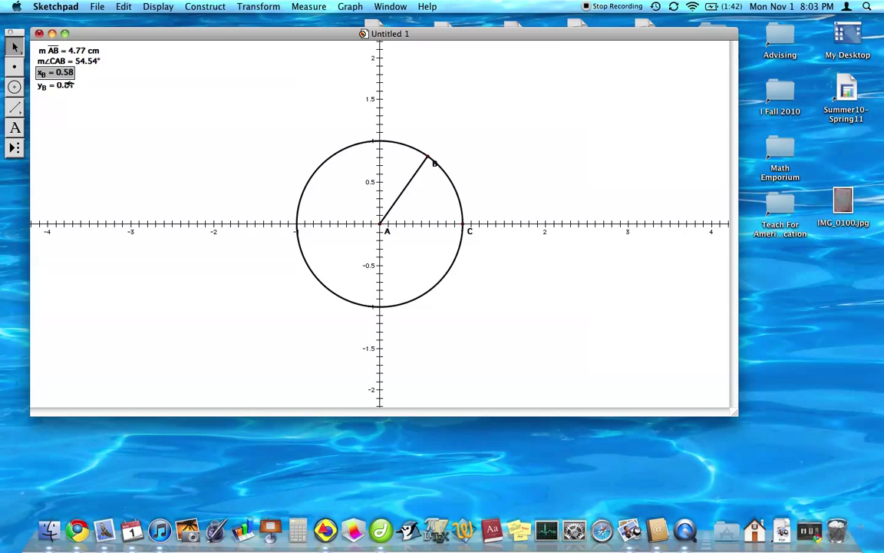
pyautogui.keyDown('shift'); pyautogui.click(77, 85); pyautogui.keyUp('shift')
pyautogui.click(112, 87)
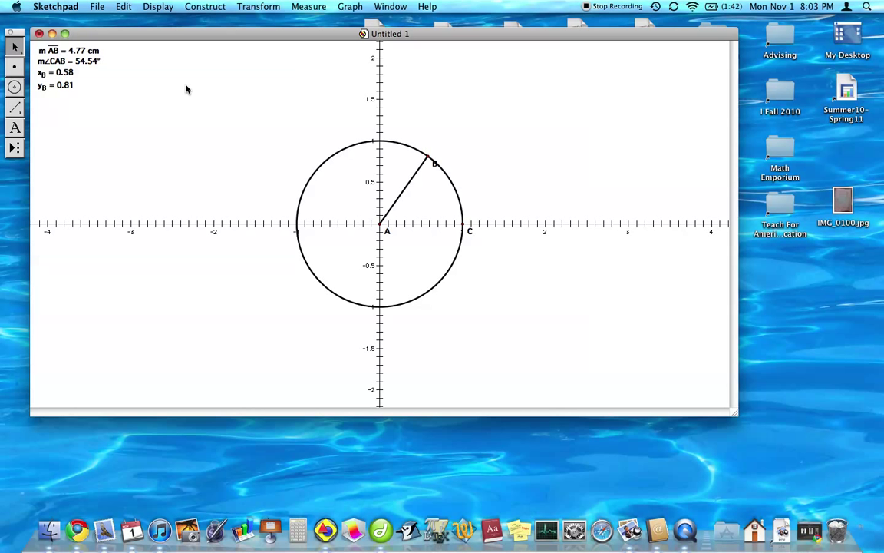
# - Set the angle unit preference to radians so angle CAB reads 0.30π
pyautogui.click(46, 6)
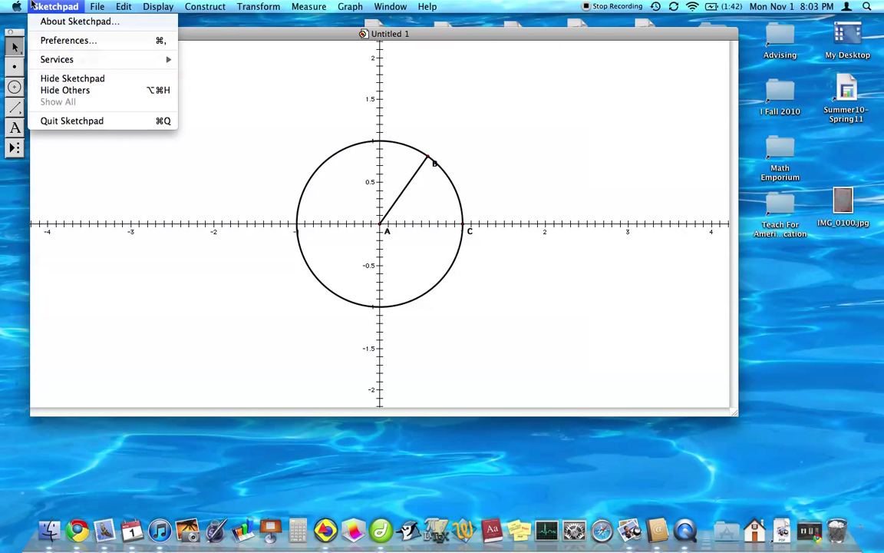
pyautogui.click(66, 40)
pyautogui.click(429, 257)
pyautogui.click(428, 249)
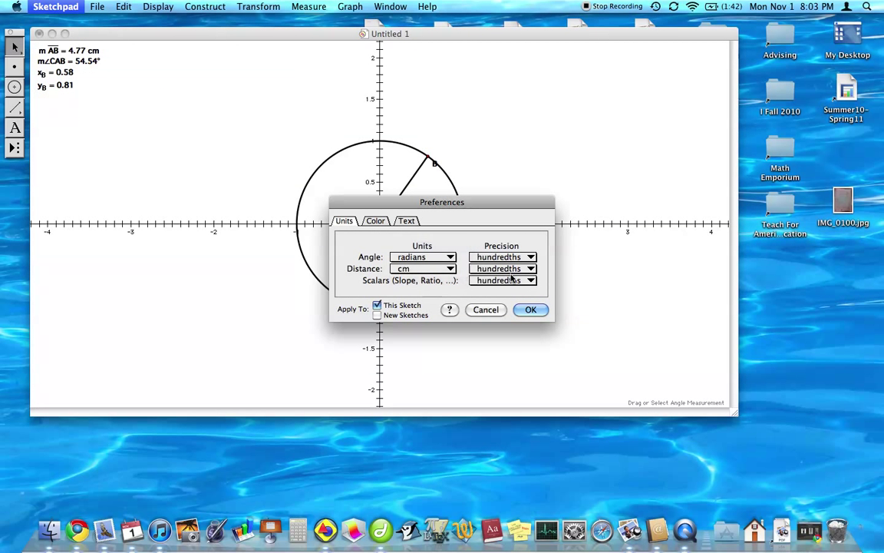
pyautogui.click(530, 309)
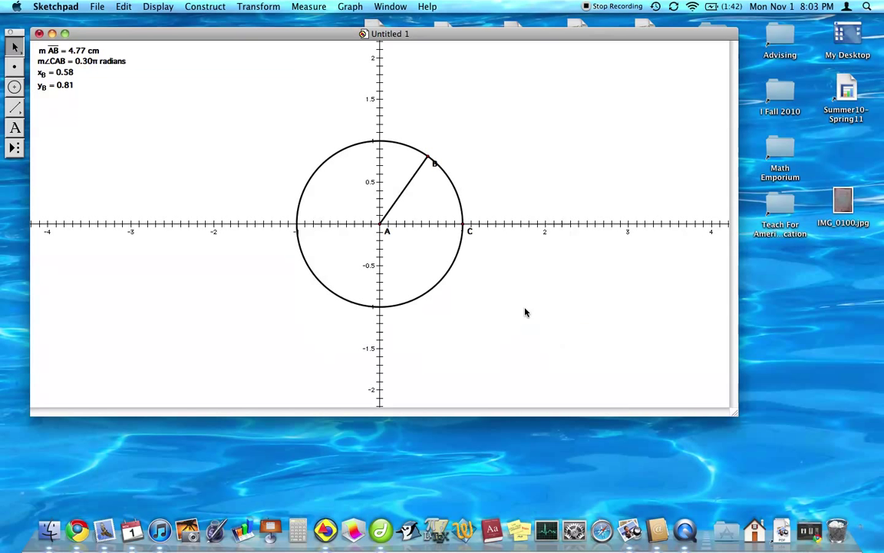
# - Plot the angle against xB as a point and colour it blue
pyautogui.click(115, 62)
pyautogui.click(69, 73)
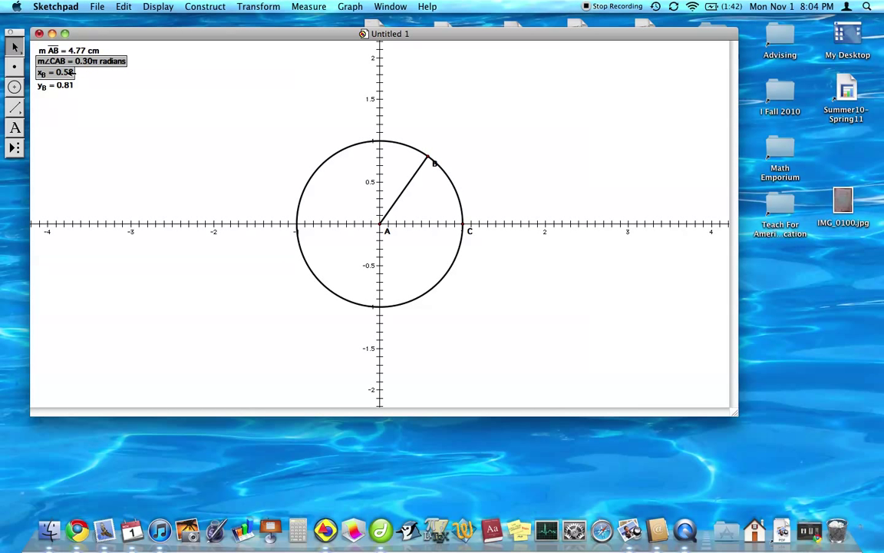
pyautogui.click(350, 7)
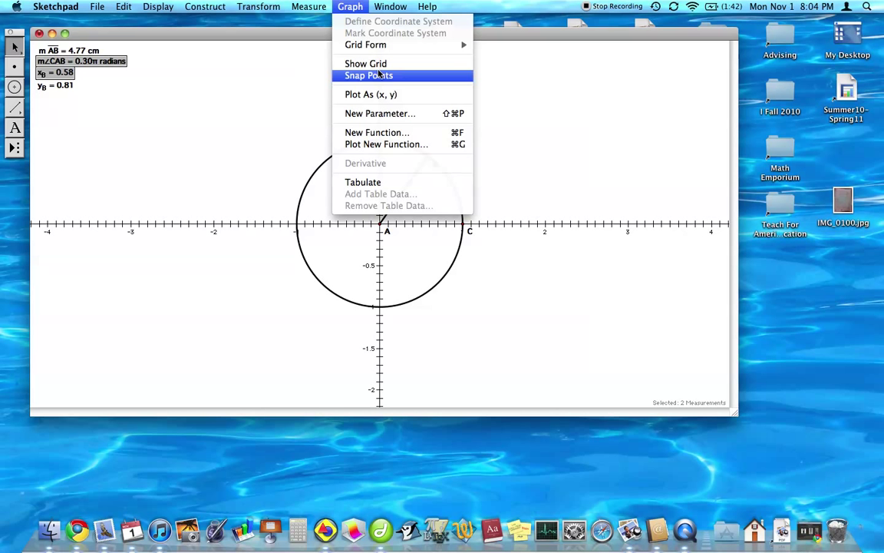
pyautogui.click(384, 93)
pyautogui.click(158, 7)
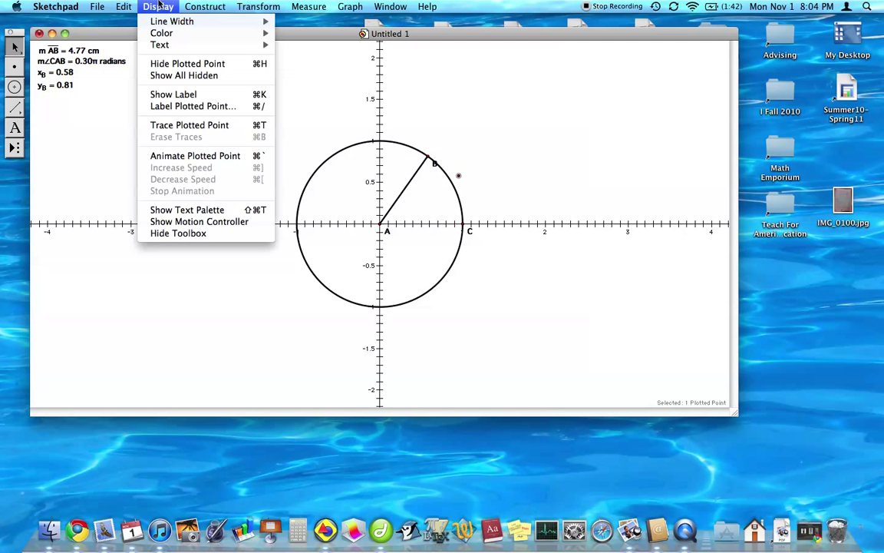
pyautogui.moveTo(172, 36)
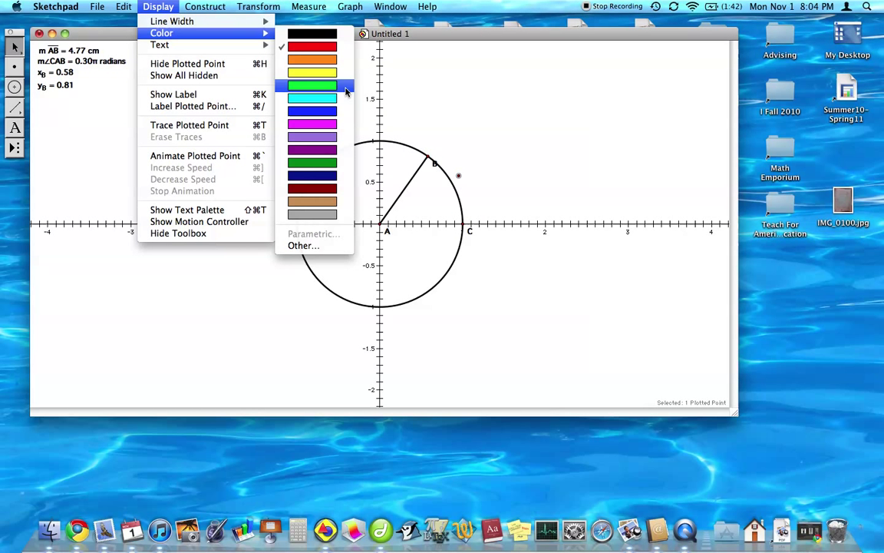
pyautogui.click(331, 110)
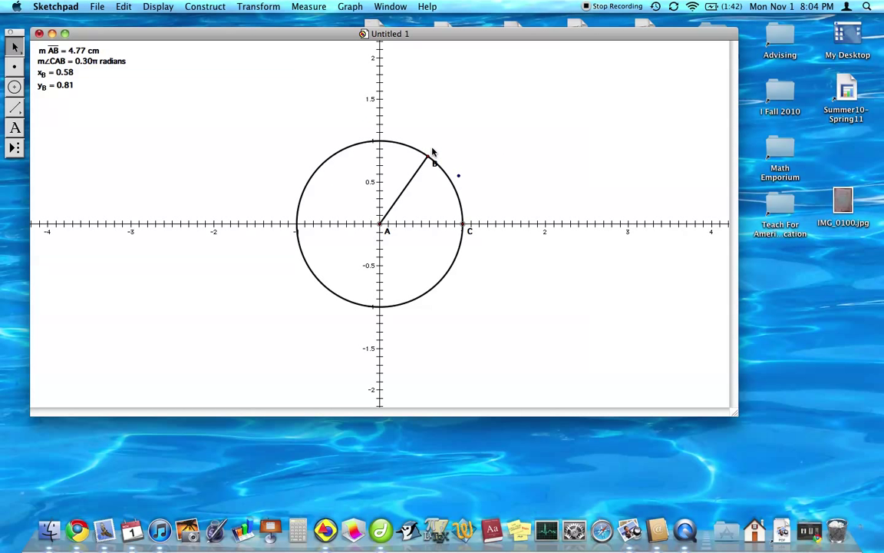
# - Colour the selected points brown
pyautogui.click(154, 6)
pyautogui.moveTo(230, 33)
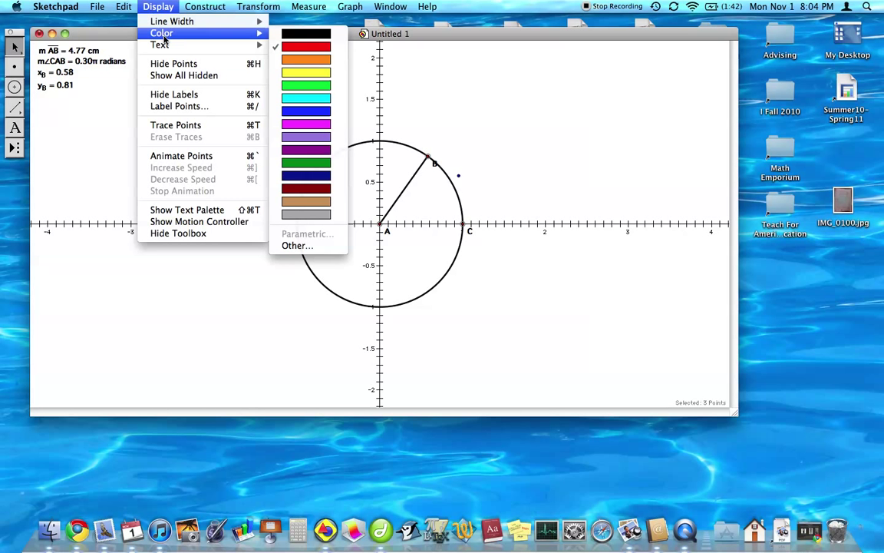
pyautogui.click(330, 206)
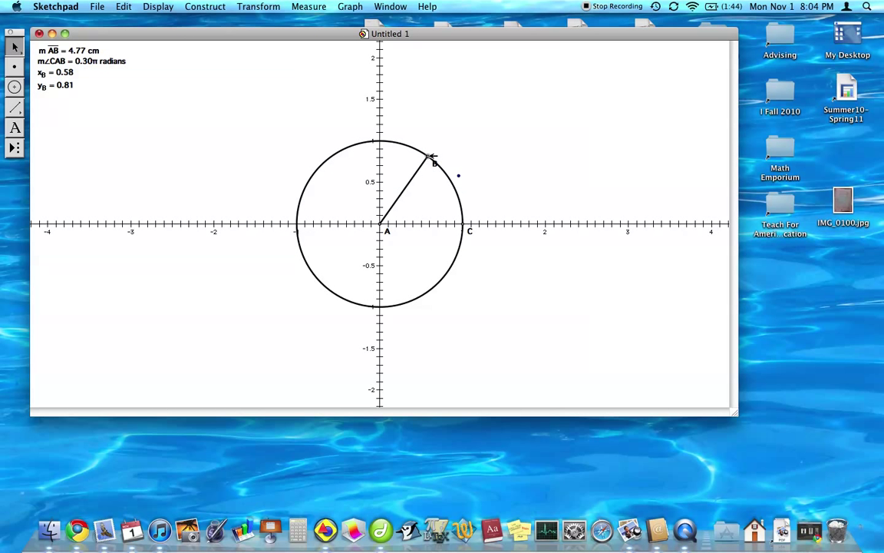
# - Drag point B along the circle until the angle reads 0.35π radians and xB = 0.44
pyautogui.moveTo(433, 157); pyautogui.dragTo(399, 143)
pyautogui.click(112, 61)
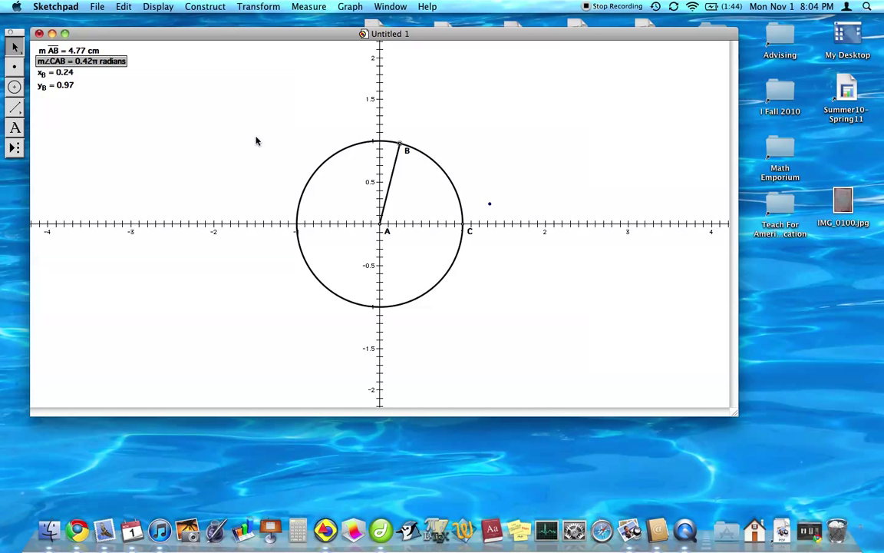
pyautogui.click(94, 85)
pyautogui.moveTo(399, 145); pyautogui.dragTo(422, 139)
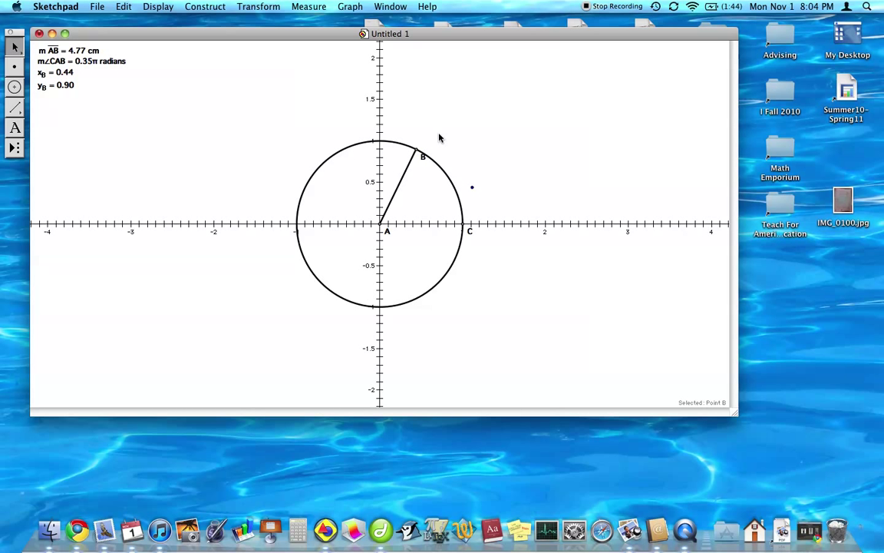
pyautogui.click(98, 60)
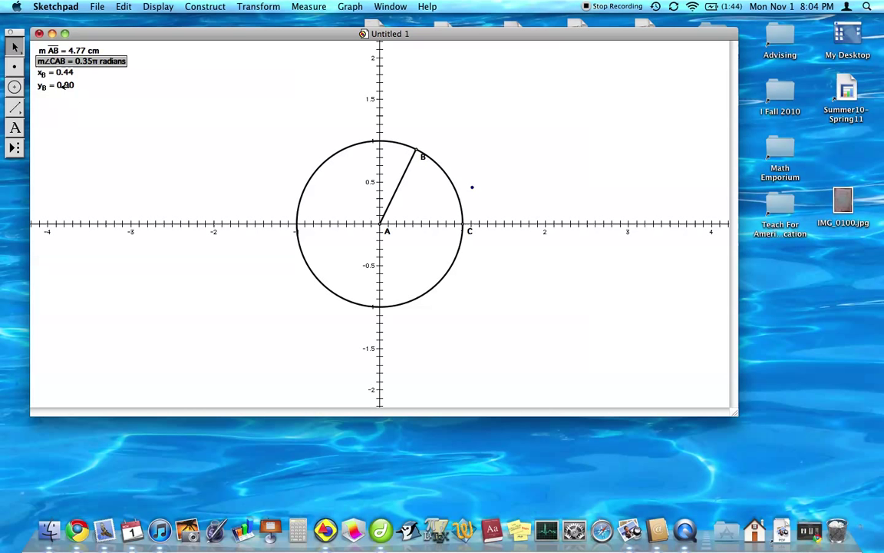
# - Plot the angle against yB as a point and colour it red
pyautogui.click(65, 81)
pyautogui.click(347, 6)
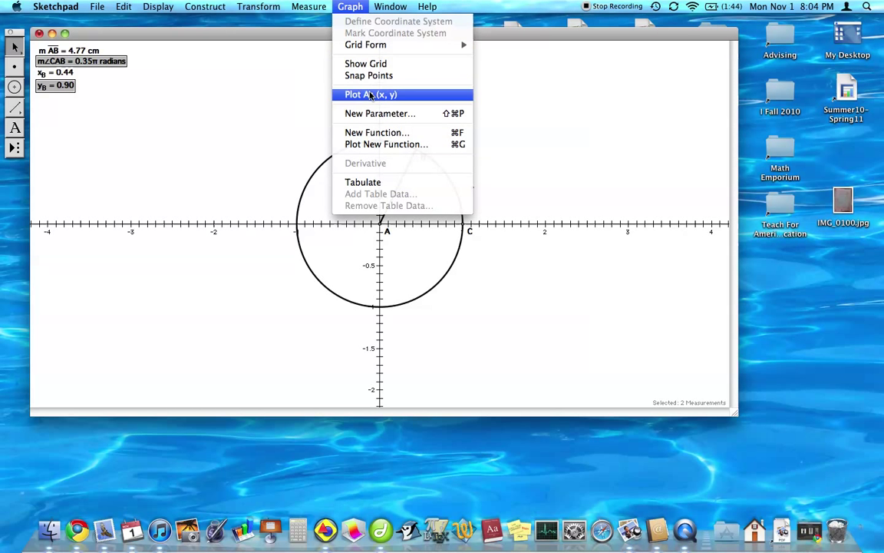
pyautogui.click(345, 94)
pyautogui.click(123, 6)
pyautogui.moveTo(158, 6)
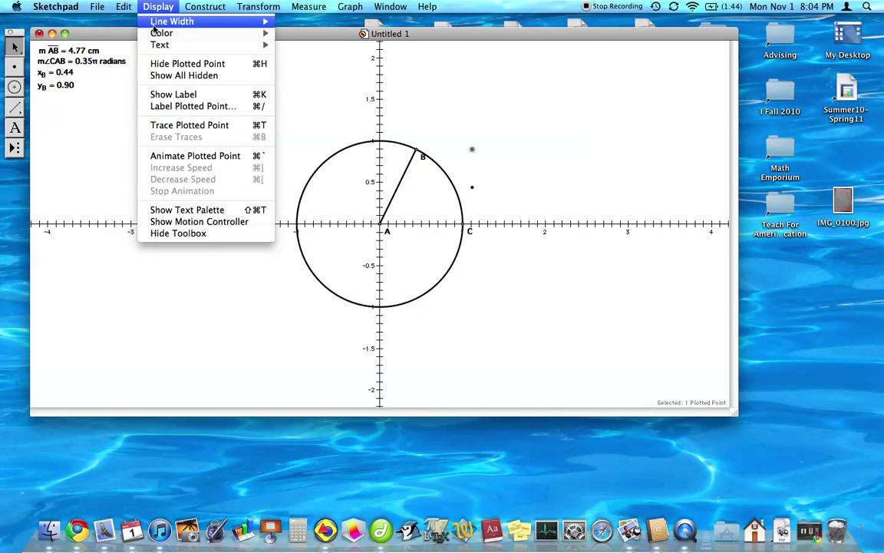
pyautogui.moveTo(189, 34)
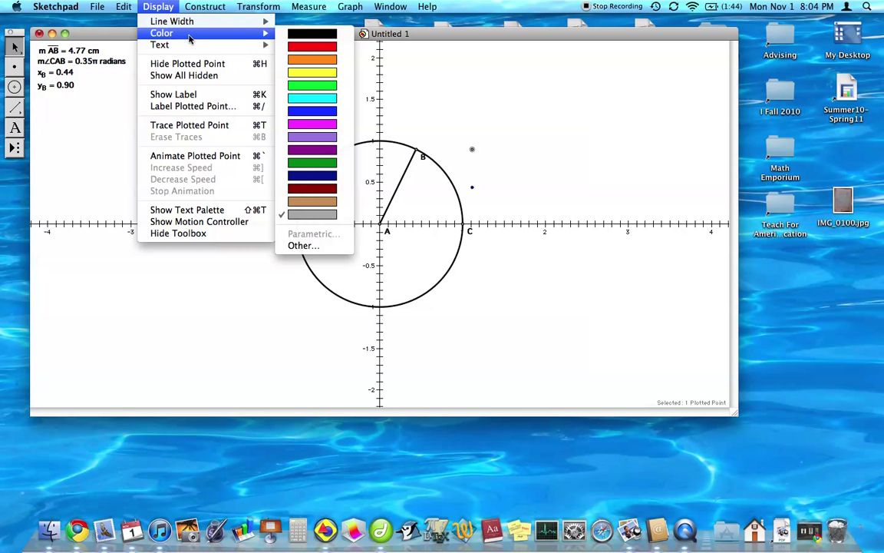
pyautogui.click(305, 59)
# - Drag point B around the circle and back, watching both plotted points follow
pyautogui.click(408, 115)
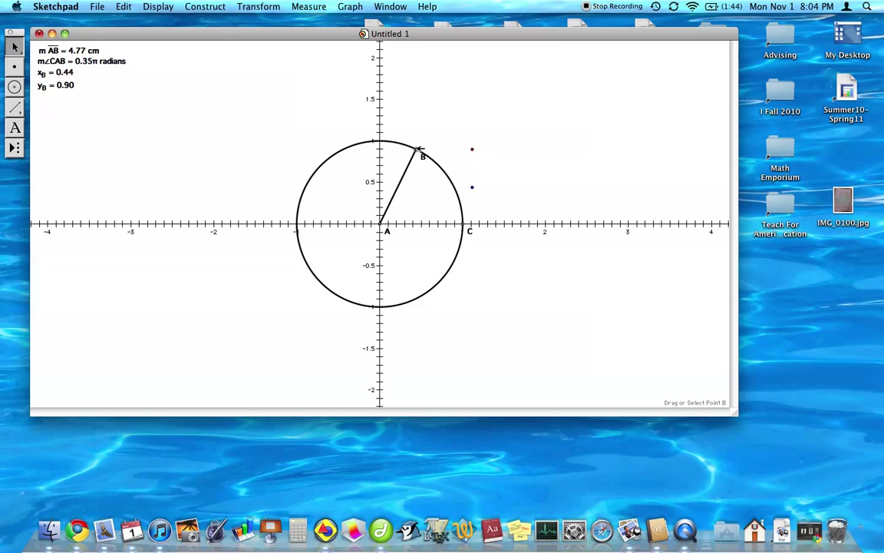
pyautogui.moveTo(419, 151); pyautogui.dragTo(435, 130)
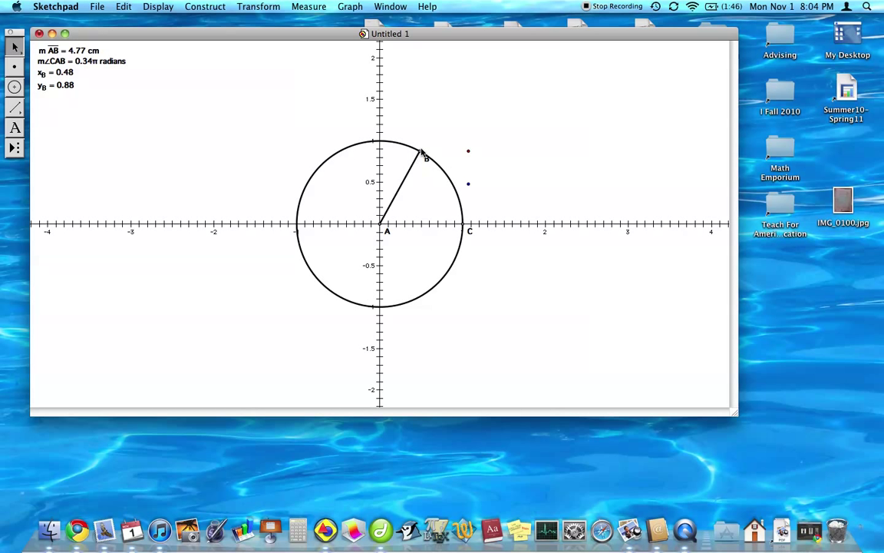
pyautogui.moveTo(425, 152); pyautogui.dragTo(439, 115)
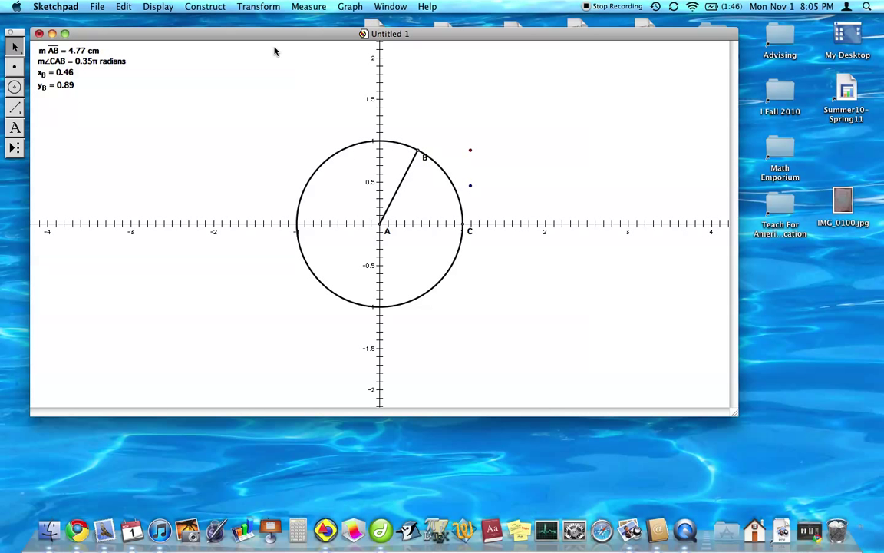
# - Calculate yB/xB with the Calculator, producing 1.93
pyautogui.click(305, 7)
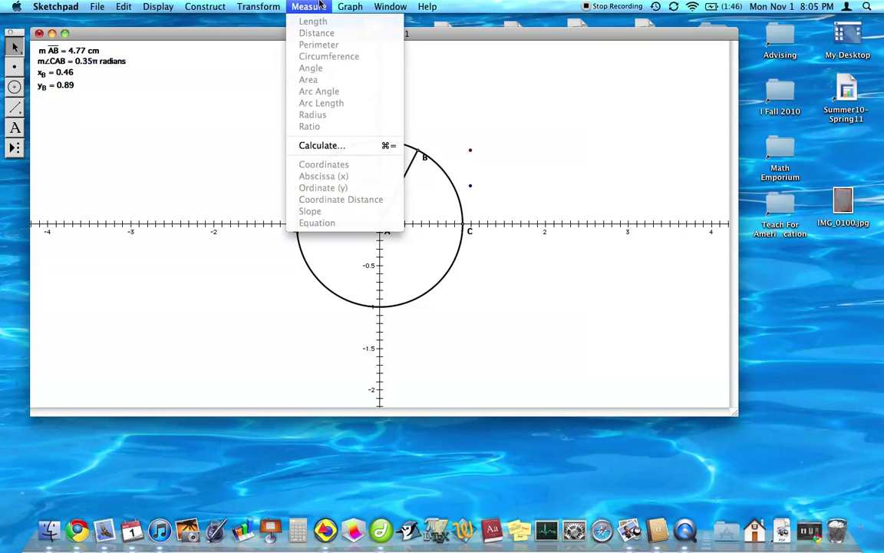
pyautogui.click(294, 146)
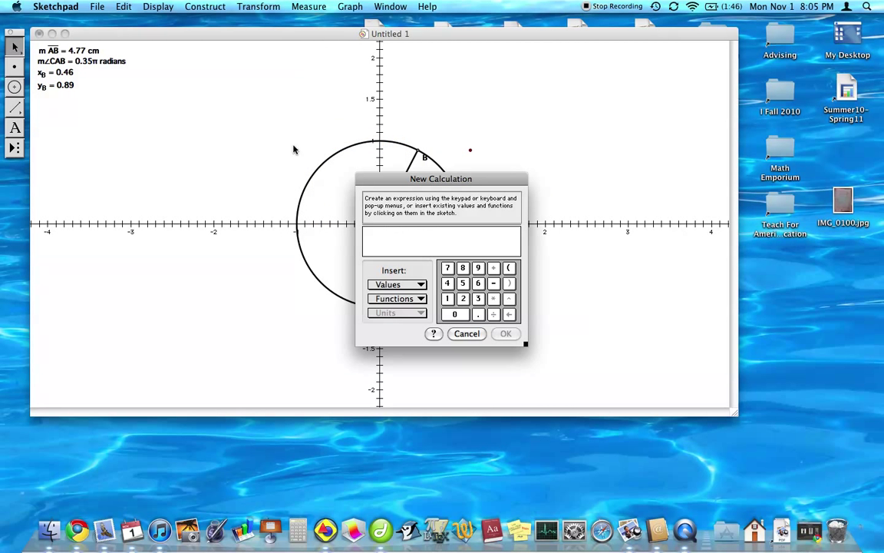
pyautogui.moveTo(361, 179); pyautogui.dragTo(215, 199)
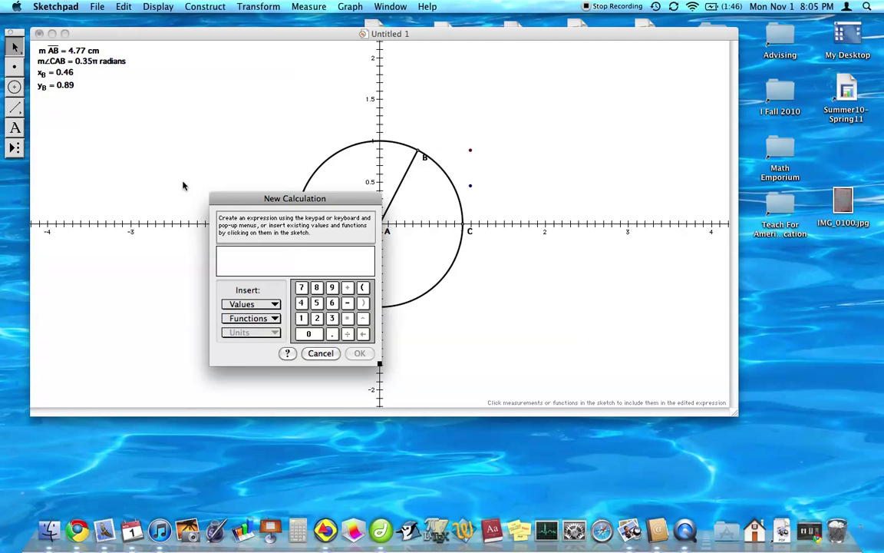
pyautogui.click(61, 87)
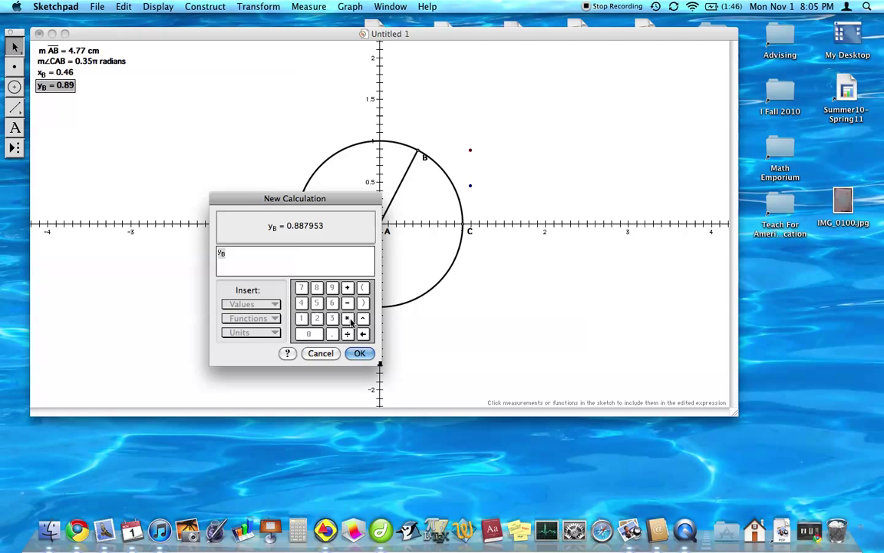
pyautogui.write('/')
pyautogui.click(61, 73)
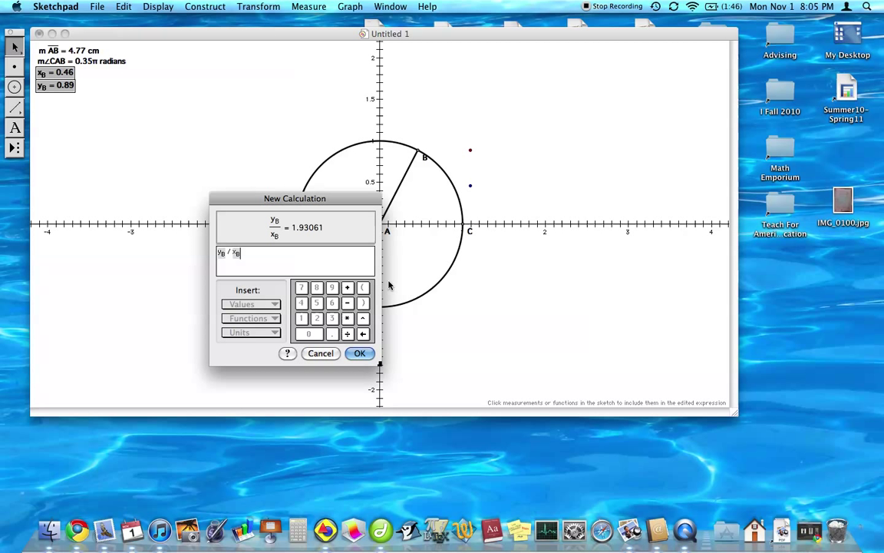
pyautogui.click(360, 353)
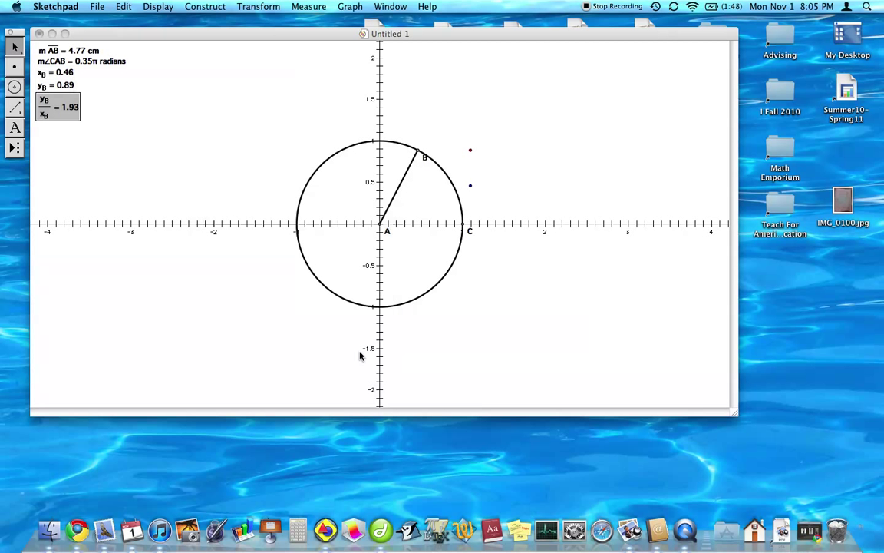
# - Plot the angle against yB/xB as a green tangent point, then drag B along the circle
pyautogui.click(154, 114)
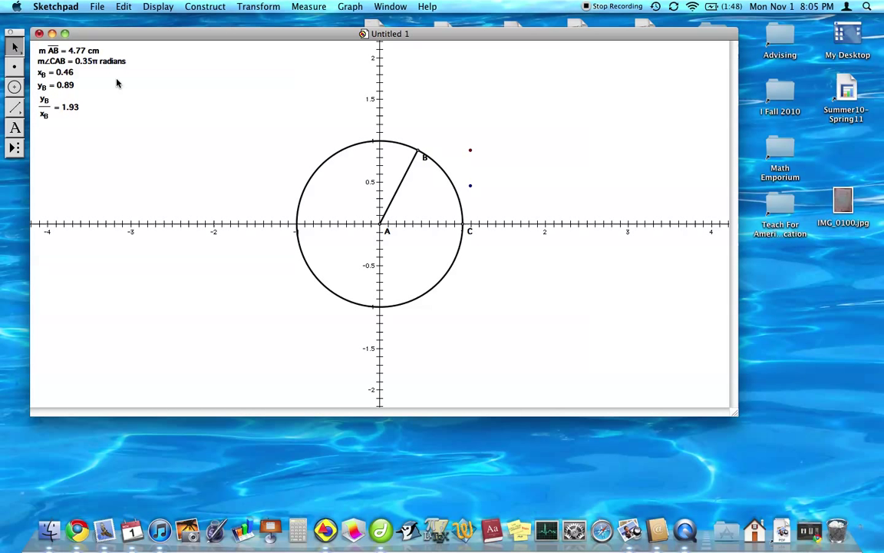
pyautogui.click(93, 61)
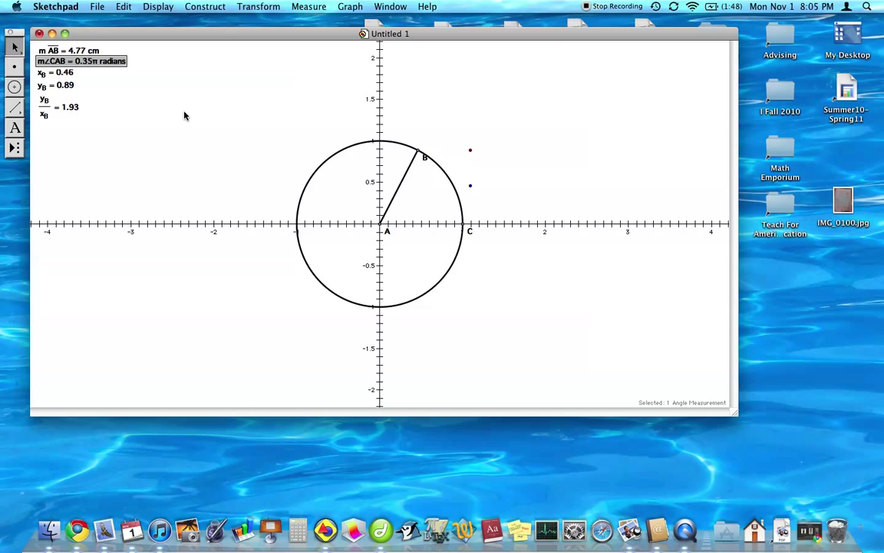
pyautogui.click(69, 106)
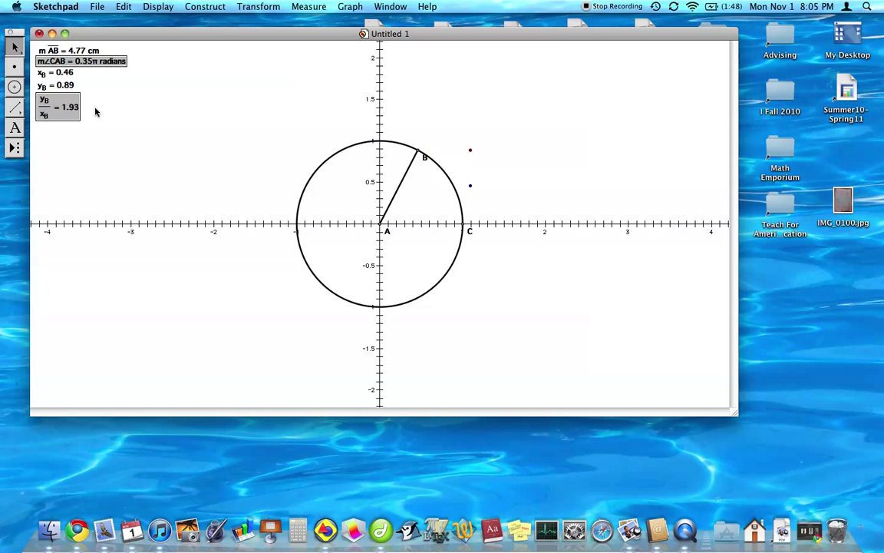
pyautogui.click(351, 6)
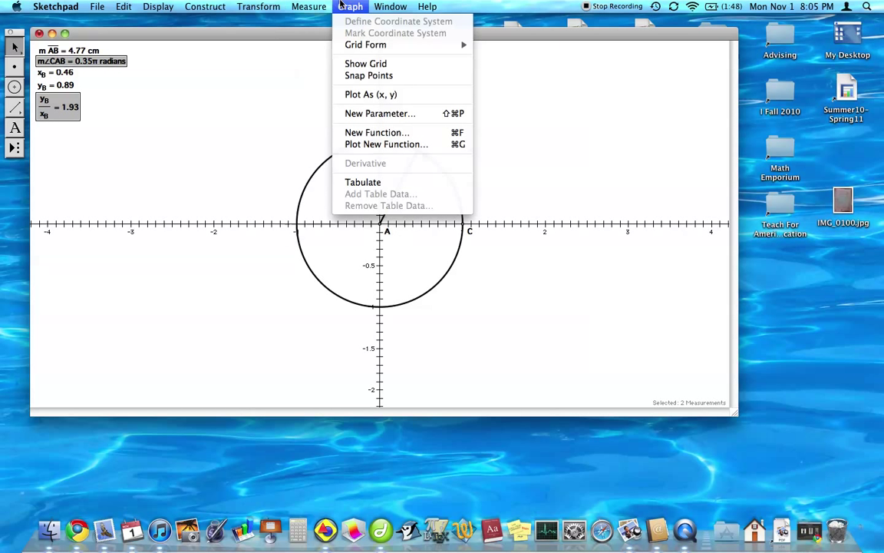
pyautogui.click(361, 86)
pyautogui.click(158, 6)
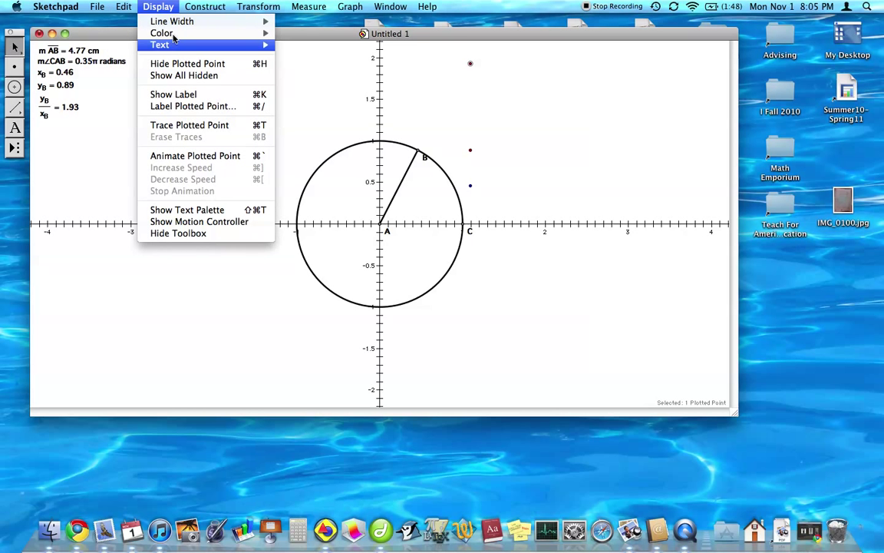
pyautogui.moveTo(230, 34)
pyautogui.click(305, 166)
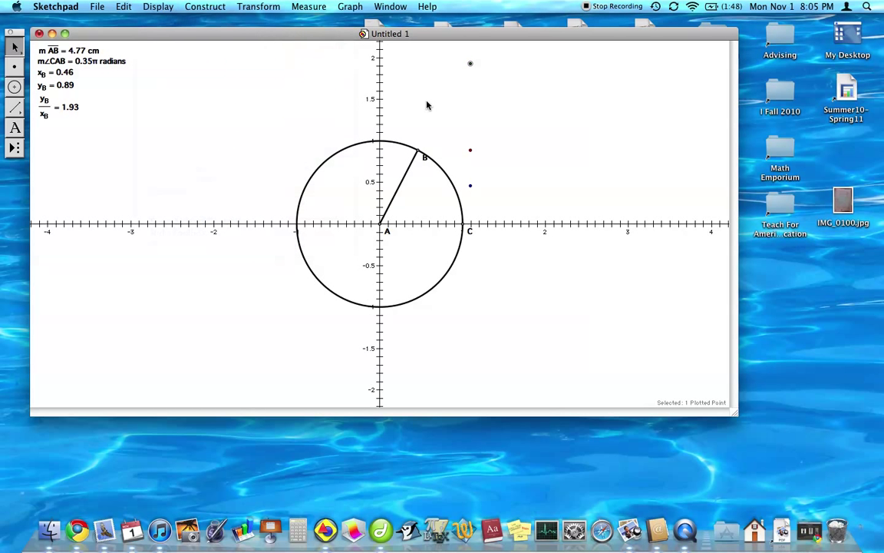
pyautogui.moveTo(420, 152)
pyautogui.mouseDown()
pyautogui.moveTo(451, 171)
pyautogui.moveTo(479, 229)
pyautogui.moveTo(426, 301)
pyautogui.moveTo(465, 224)
pyautogui.moveTo(362, 148)
pyautogui.moveTo(425, 151)
pyautogui.mouseUp()
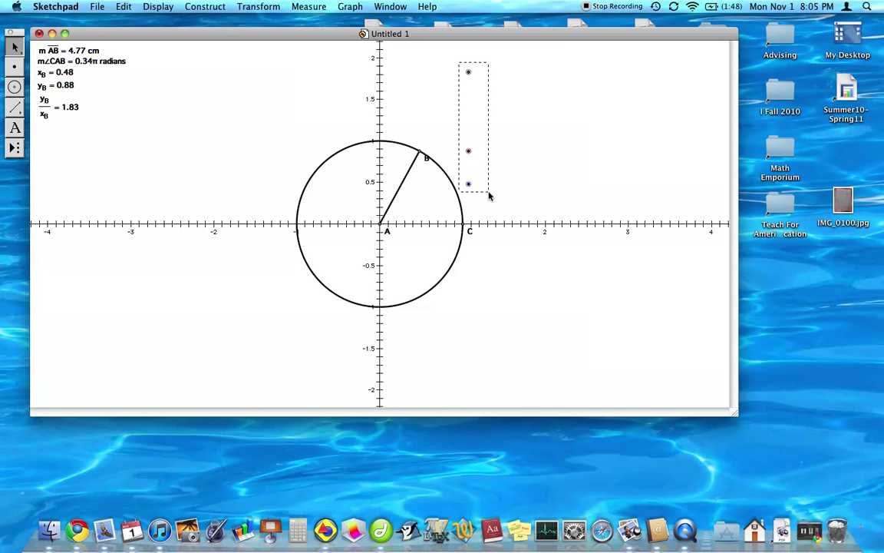
# - Turn on Trace Plotted Points for the three plotted points
pyautogui.moveTo(489, 195); pyautogui.dragTo(490, 195)
pyautogui.click(148, 6)
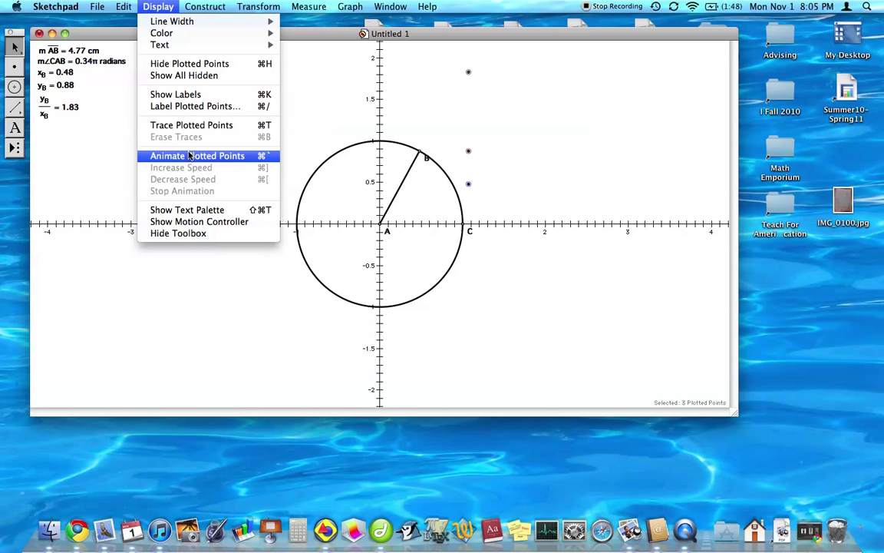
pyautogui.click(193, 128)
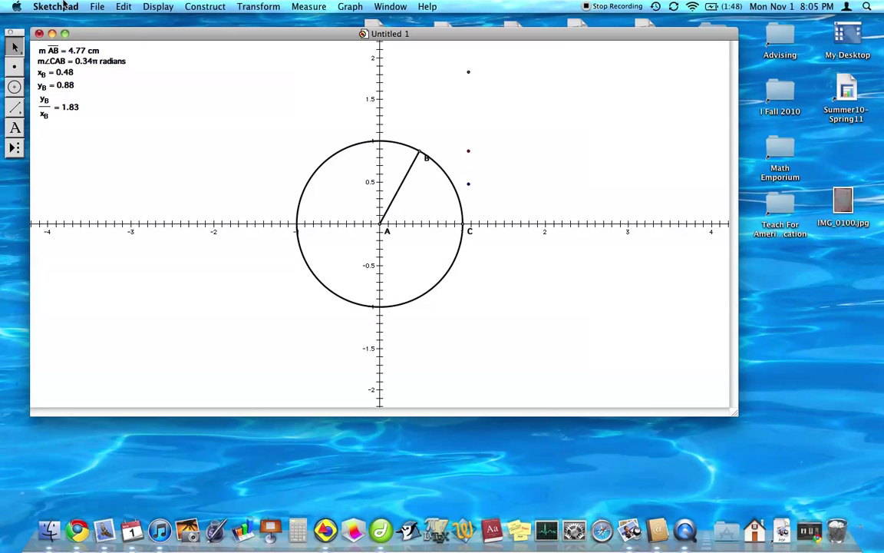
# - In the Color preferences, uncheck Fade Traces Over Time
pyautogui.click(65, 6)
pyautogui.click(77, 40)
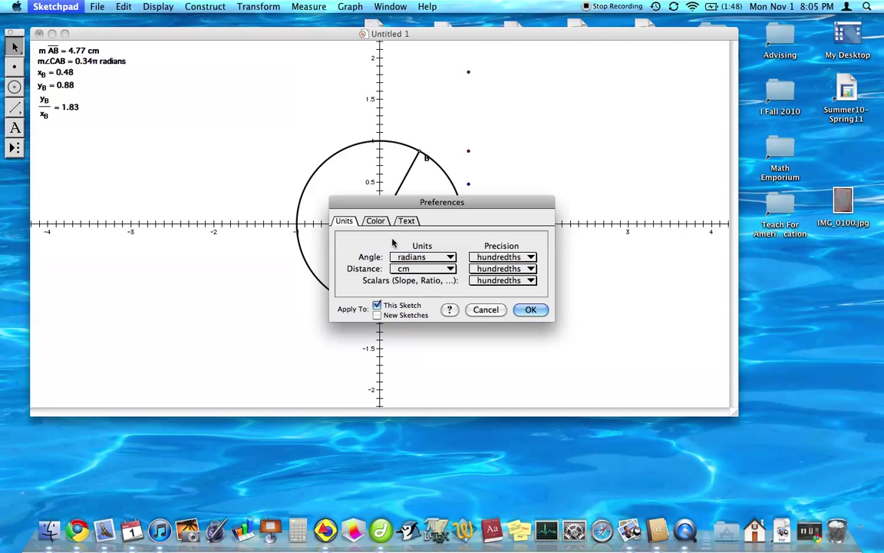
pyautogui.click(376, 220)
pyautogui.click(378, 312)
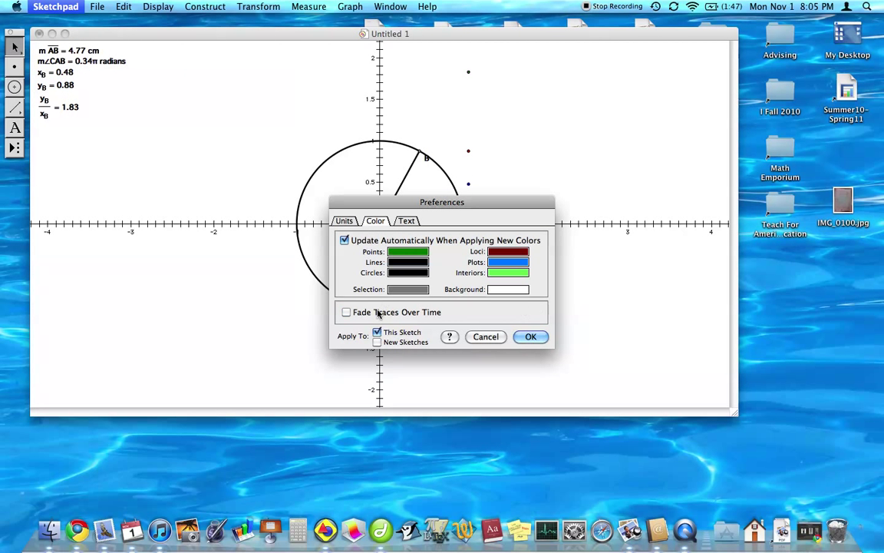
pyautogui.click(522, 338)
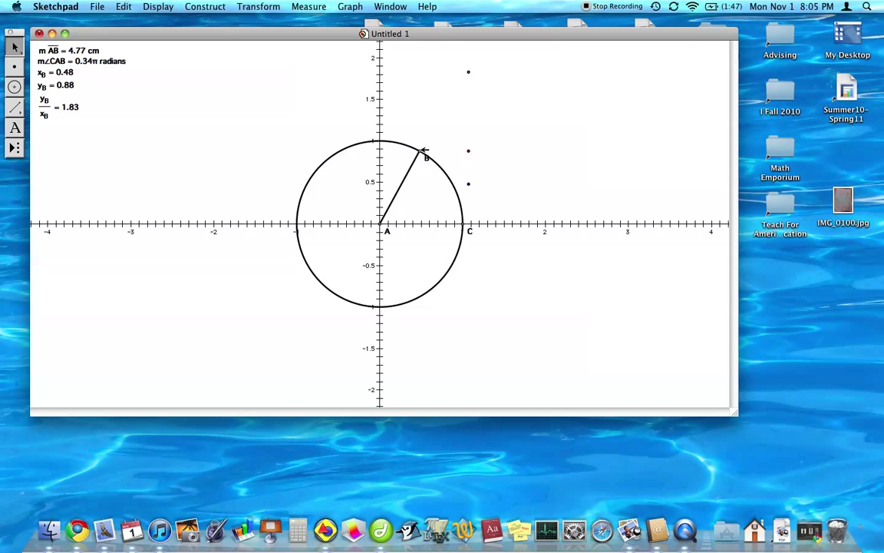
# - Drag point B around the circle repeatedly to trace sine, cosine and tangent curves from about −π to π
pyautogui.moveTo(425, 151)
pyautogui.mouseDown()
pyautogui.moveTo(363, 143)
pyautogui.moveTo(324, 162)
pyautogui.moveTo(301, 198)
pyautogui.moveTo(330, 239)
pyautogui.moveTo(373, 233)
pyautogui.moveTo(434, 196)
pyautogui.moveTo(419, 159)
pyautogui.mouseUp()
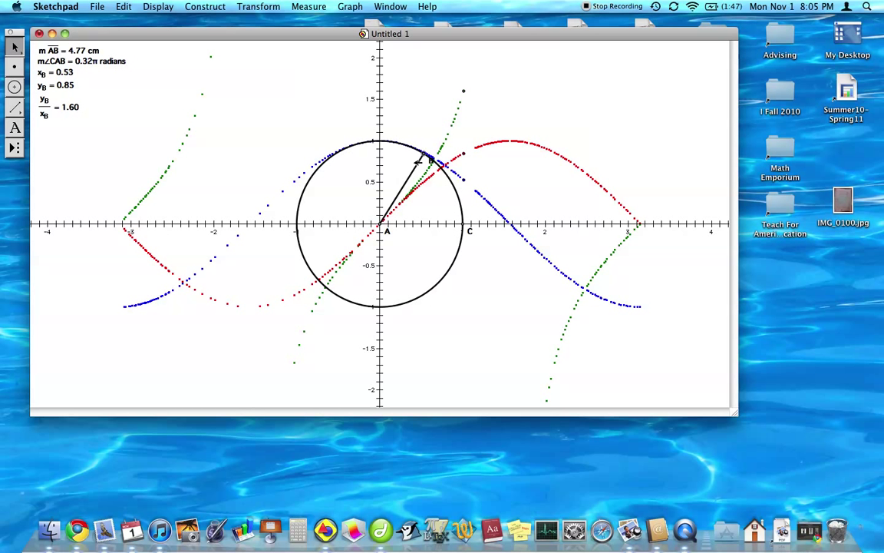
pyautogui.moveTo(300, 206); pyautogui.dragTo(395, 158)
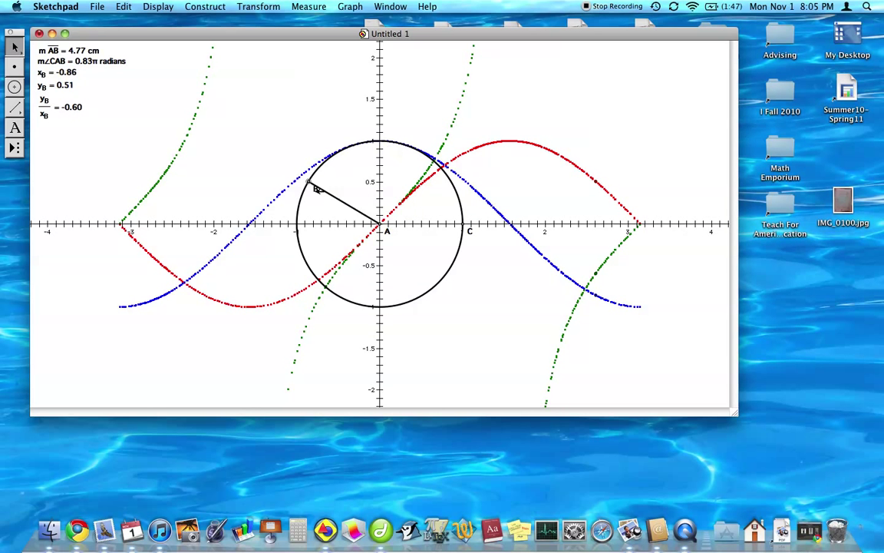
pyautogui.moveTo(411, 282); pyautogui.dragTo(324, 220)
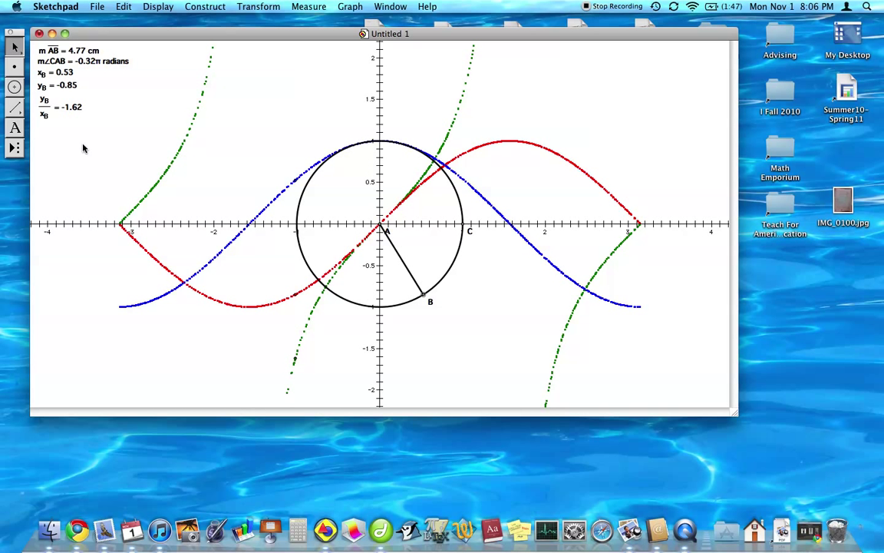
pyautogui.moveTo(78, 136); pyautogui.dragTo(68, 71)
pyautogui.click(114, 85)
pyautogui.moveTo(453, 267); pyautogui.dragTo(369, 137)
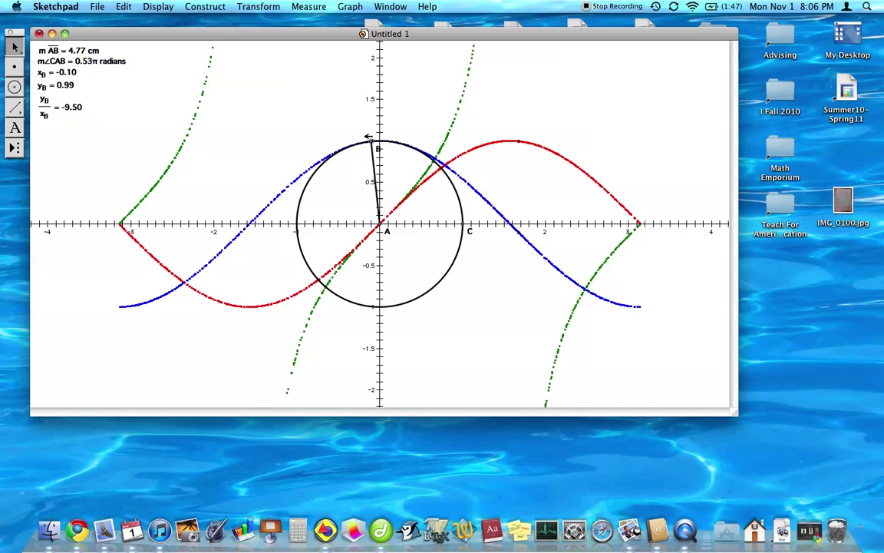
pyautogui.moveTo(304, 218); pyautogui.dragTo(446, 153)
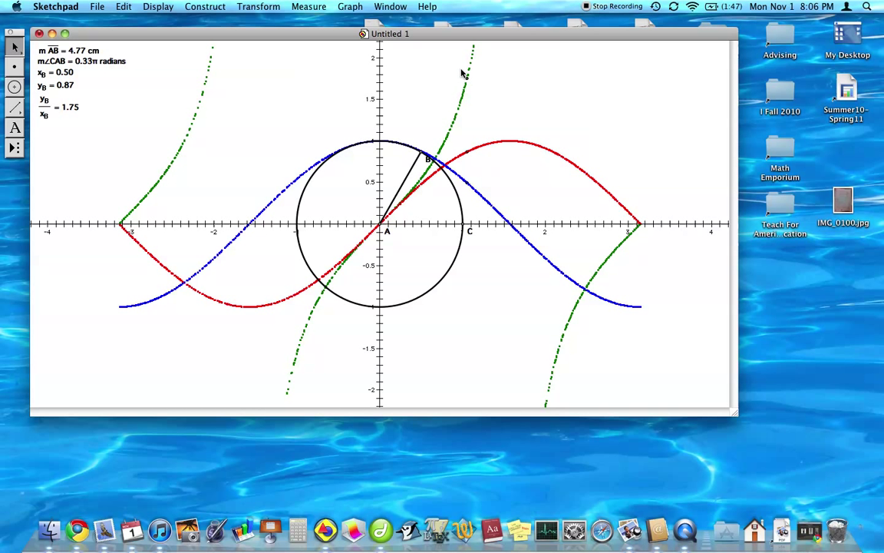
pyautogui.moveTo(462, 71); pyautogui.dragTo(482, 165)
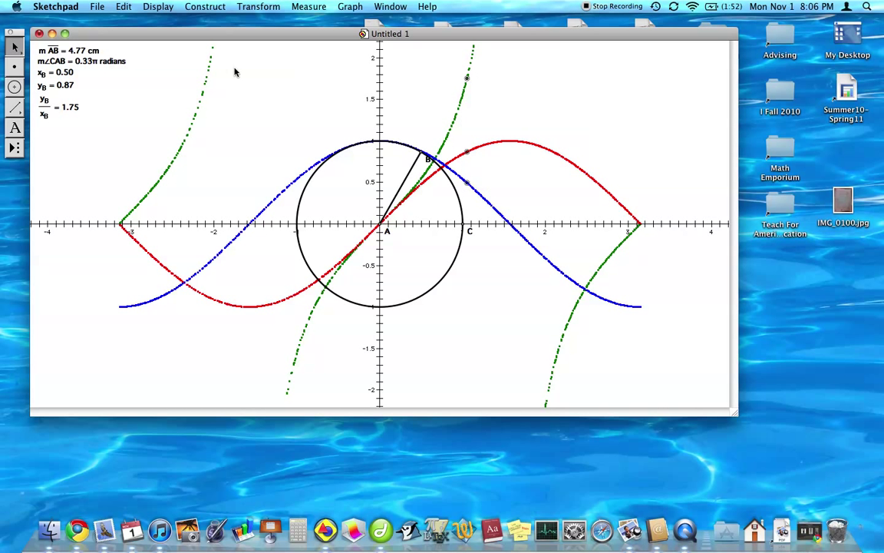
# - Turn off tracing for the three plotted points and erase all traces
pyautogui.click(158, 6)
pyautogui.click(171, 125)
pyautogui.click(158, 6)
pyautogui.click(167, 135)
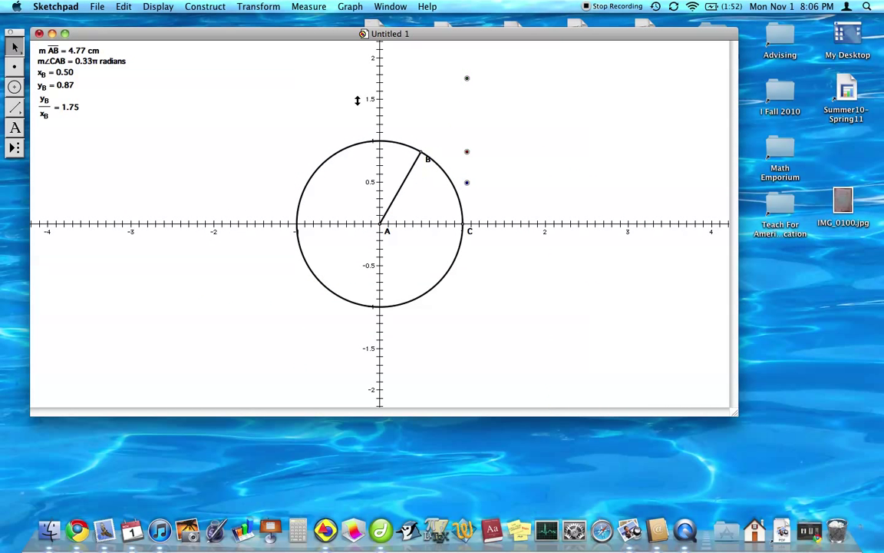
pyautogui.click(449, 73)
# - Construct the tangent point's locus as B moves and colour the curve green
pyautogui.click(205, 6)
pyautogui.click(252, 196)
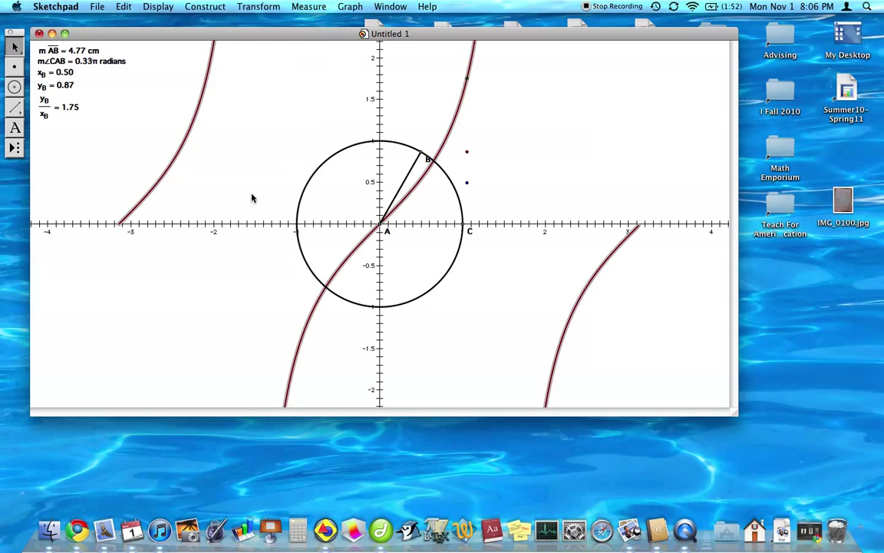
pyautogui.click(482, 148)
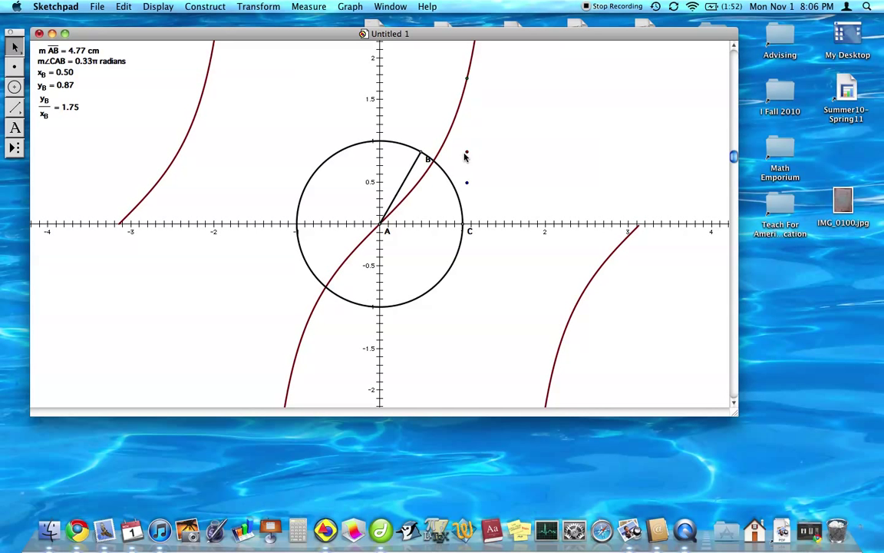
pyautogui.click(459, 119)
pyautogui.click(250, 6)
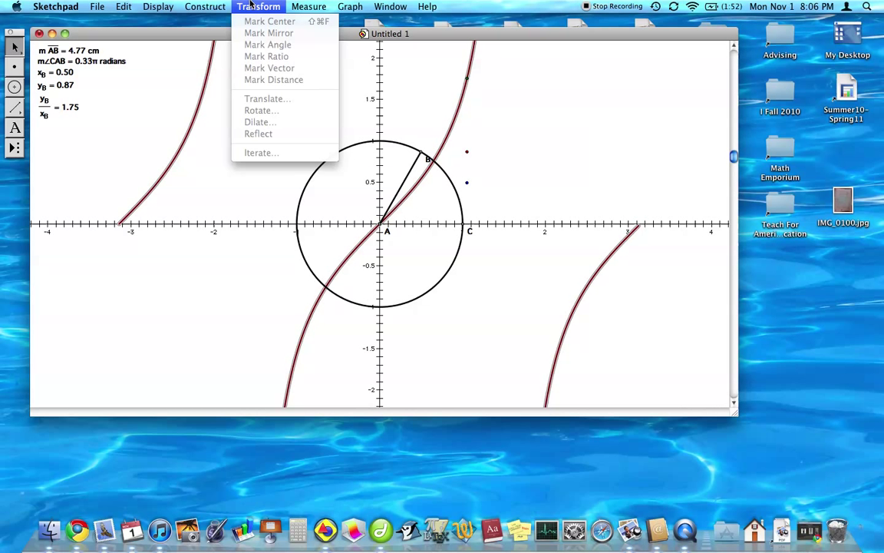
pyautogui.moveTo(159, 6)
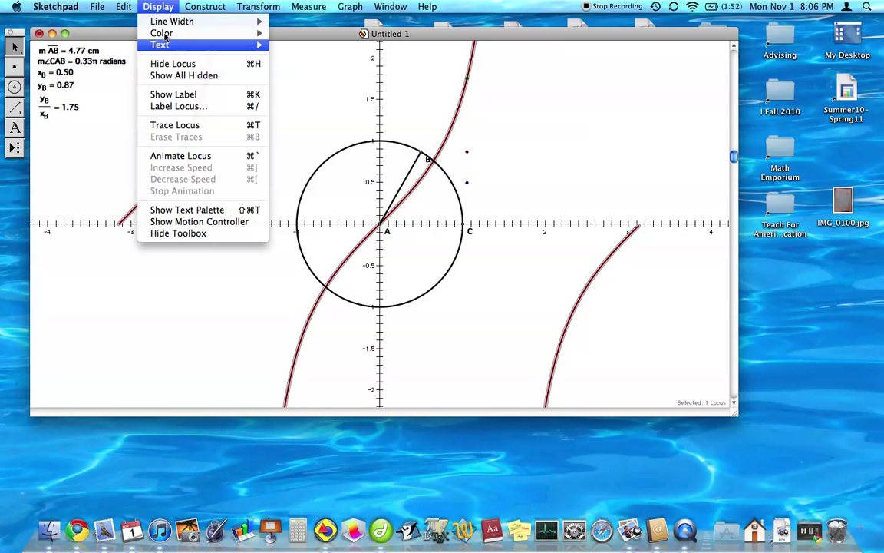
pyautogui.moveTo(165, 35)
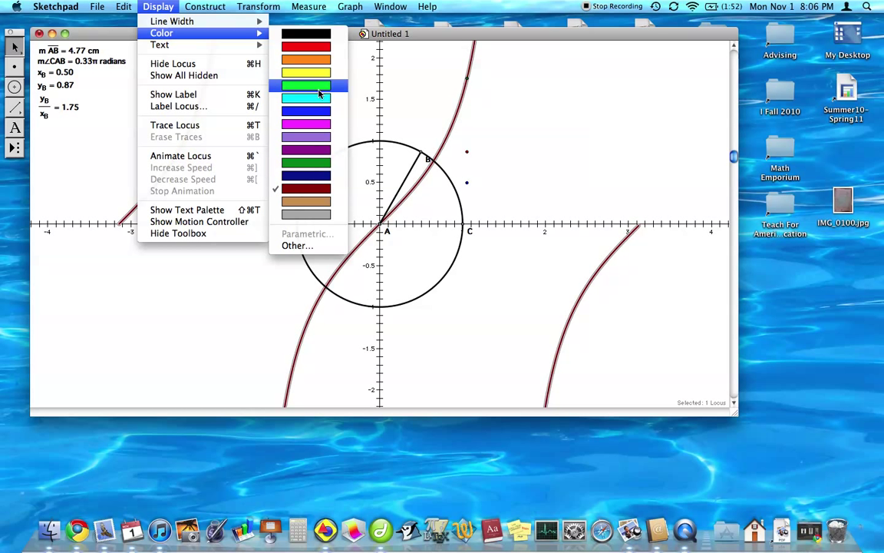
pyautogui.click(342, 160)
pyautogui.click(521, 170)
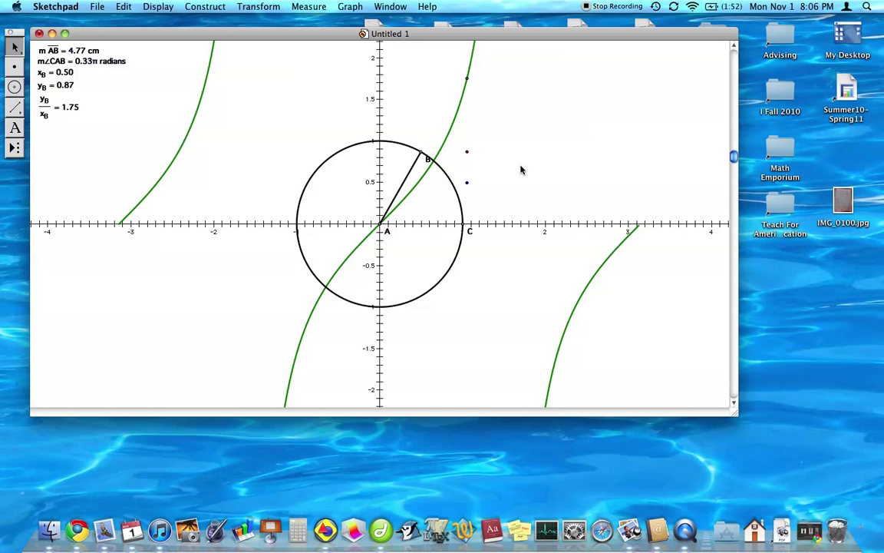
# - Construct the sine point's locus and colour it red
pyautogui.click(467, 153)
pyautogui.click(194, 6)
pyautogui.click(196, 196)
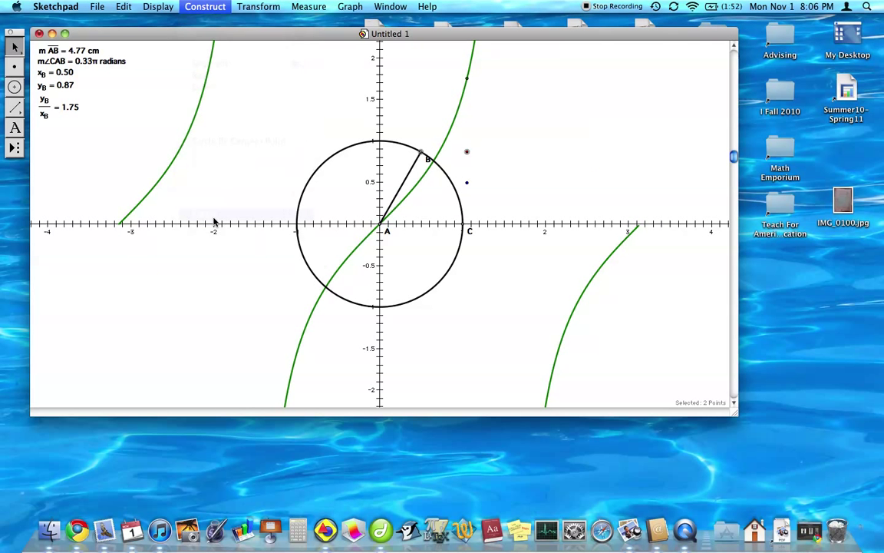
pyautogui.click(174, 6)
pyautogui.moveTo(192, 36)
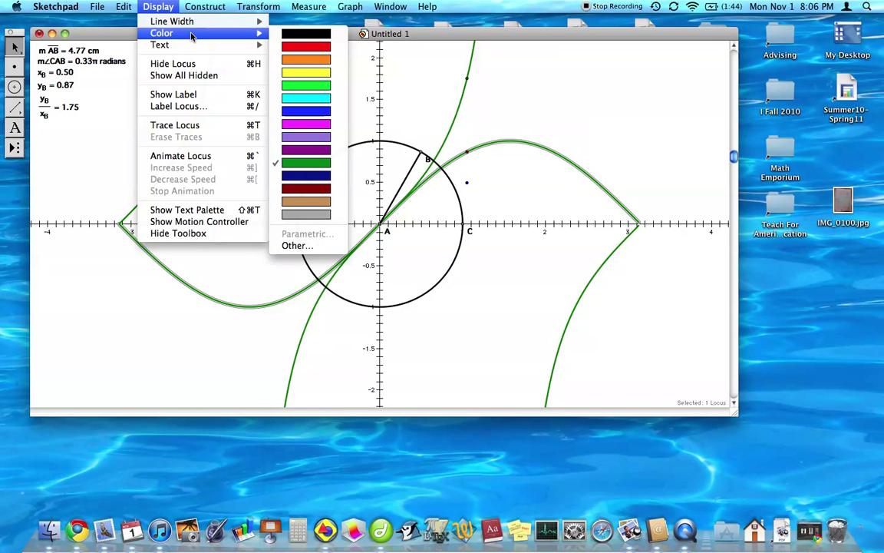
pyautogui.click(307, 46)
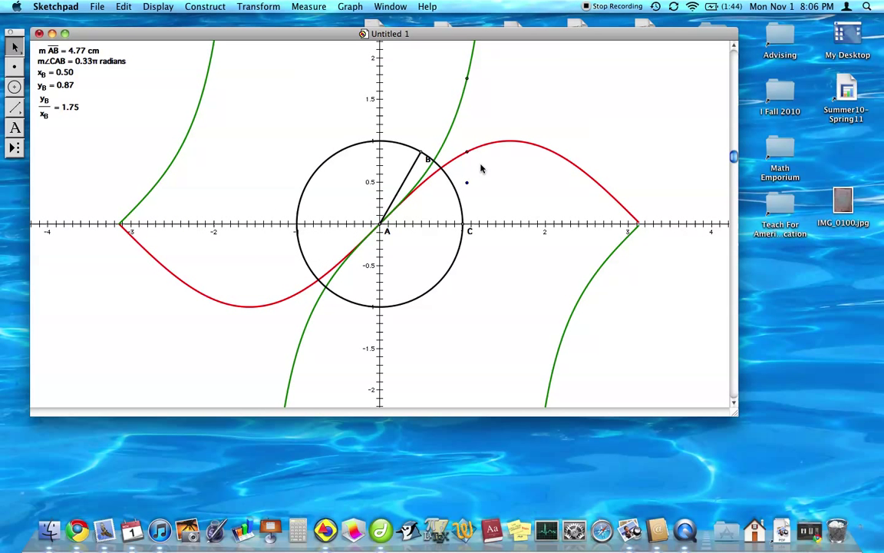
# - Construct the cosine point's locus and colour it blue
pyautogui.click(467, 182)
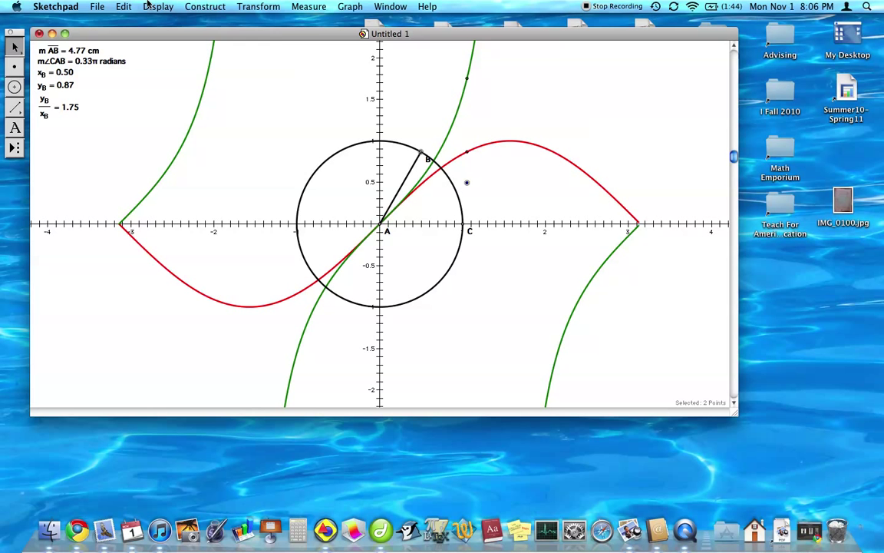
pyautogui.click(205, 6)
pyautogui.click(204, 214)
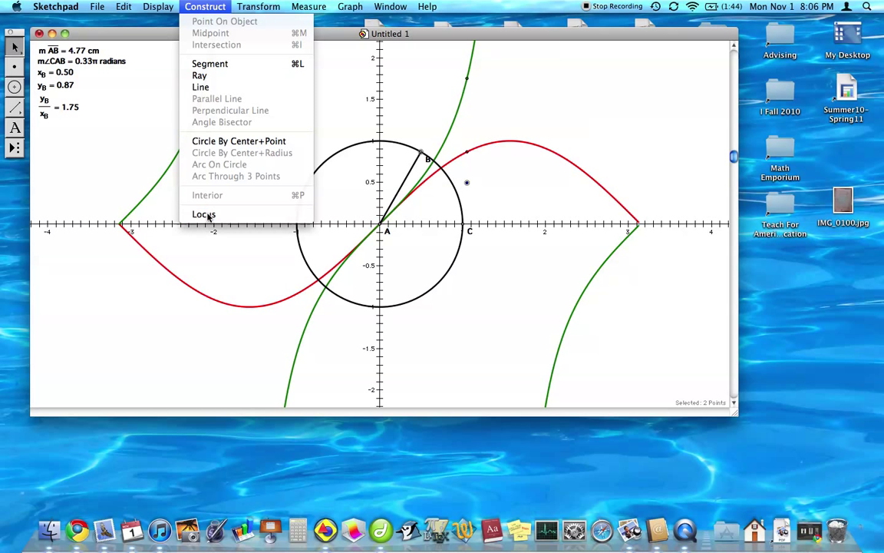
pyautogui.click(158, 6)
pyautogui.moveTo(178, 38)
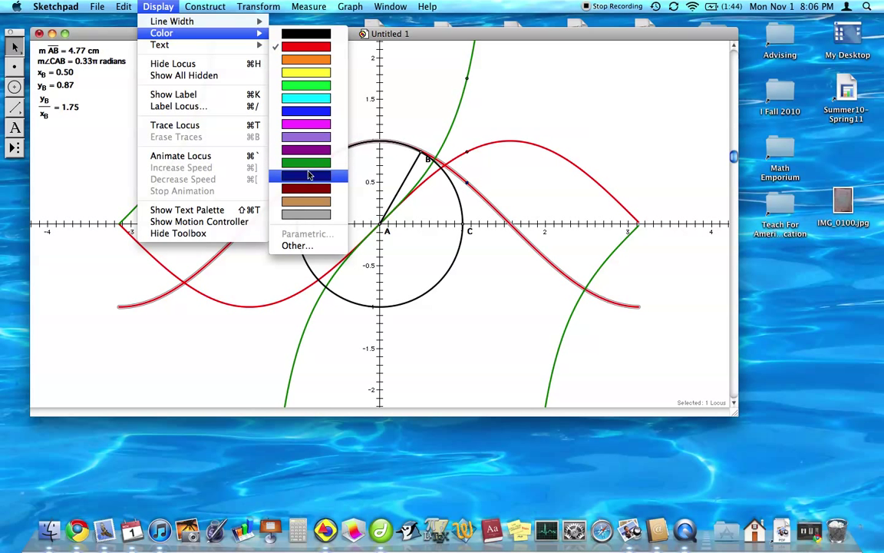
pyautogui.click(308, 112)
pyautogui.click(526, 123)
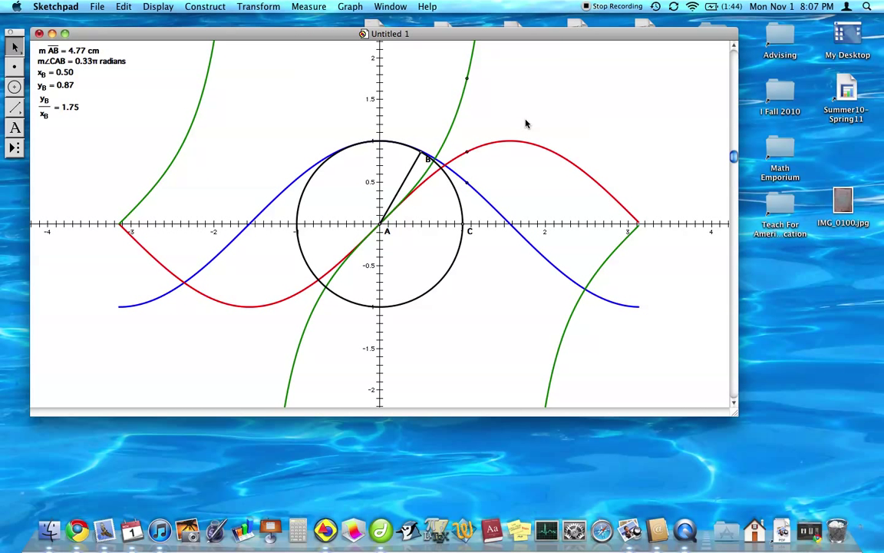